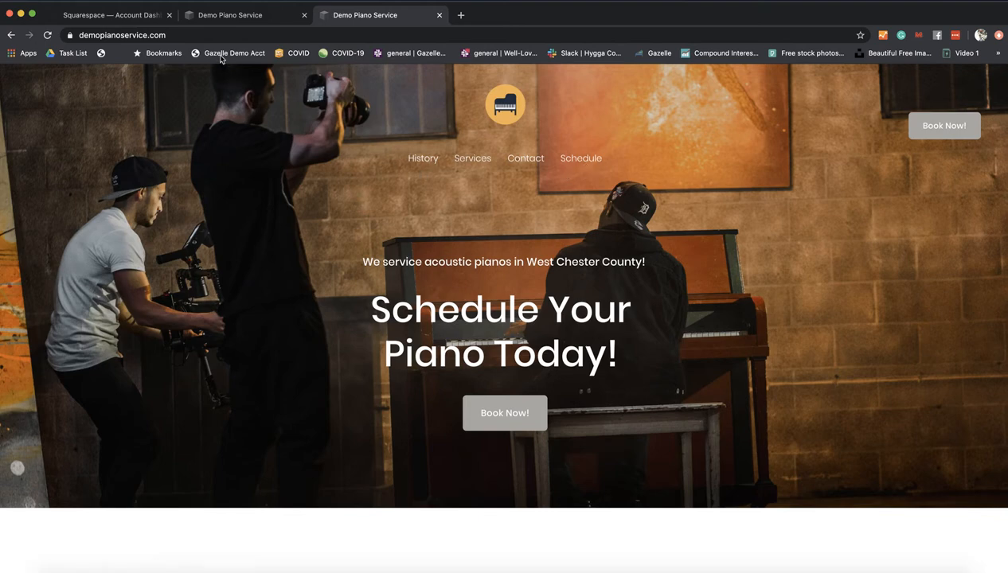
Switch to the site's page editor and look over the home page preview and its empty main navigation.
left_click(243, 19)
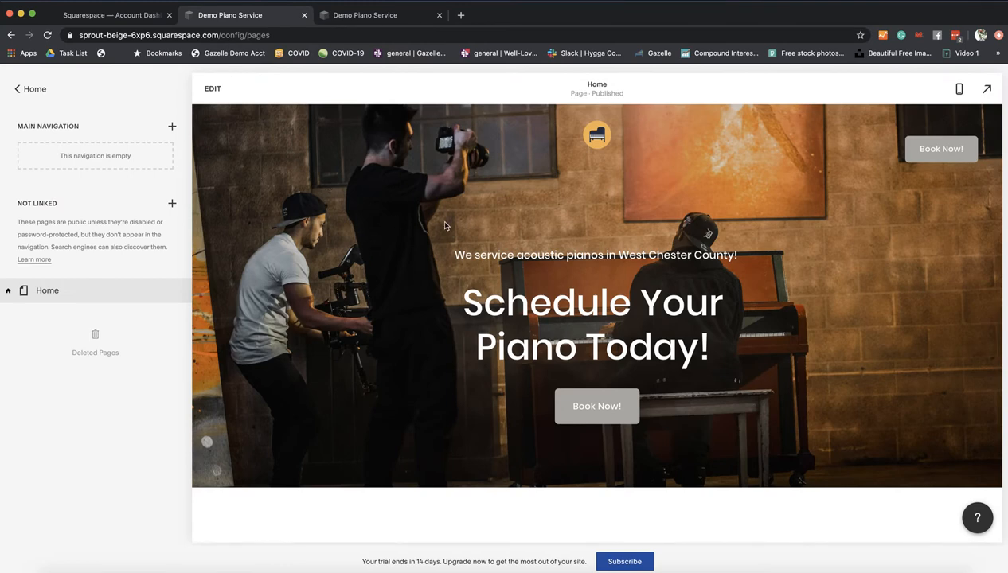
scroll(446, 226, "down", 1)
scroll(446, 219, "up", 1)
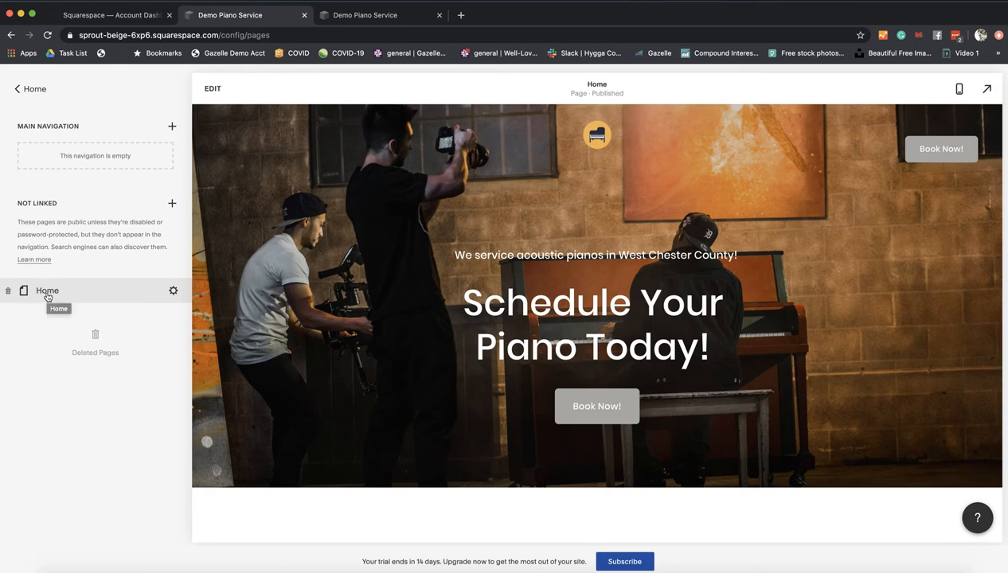
scroll(519, 329, "down", 1)
scroll(519, 329, "up", 1)
scroll(519, 328, "down", 1)
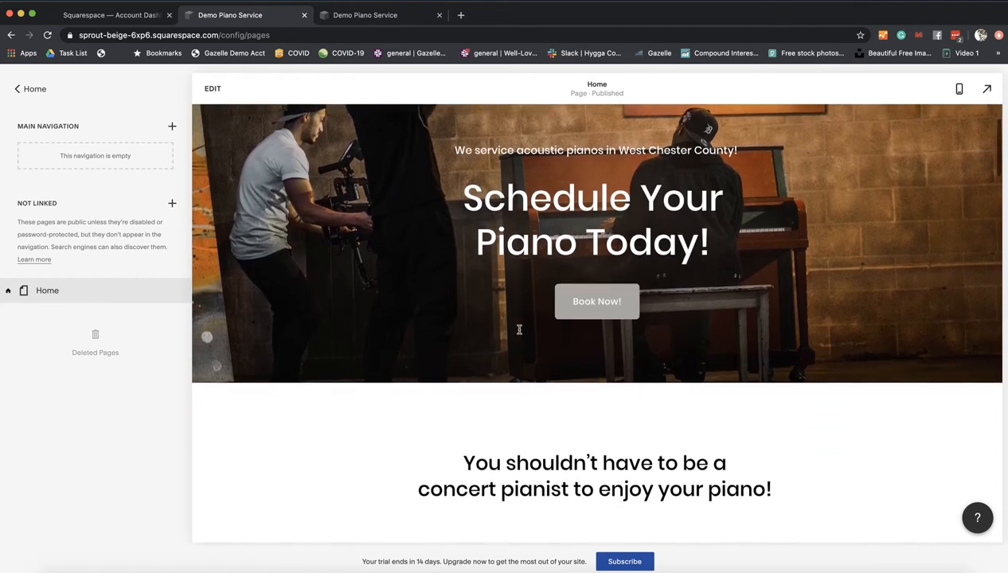
scroll(520, 329, "up", 2)
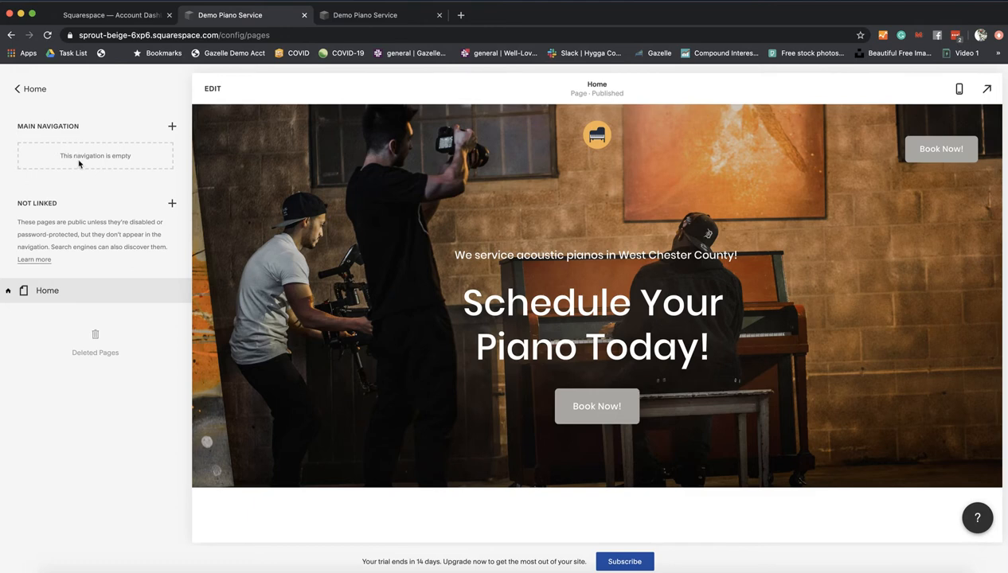
Add a blank page named "History" to the main navigation.
left_click(173, 128)
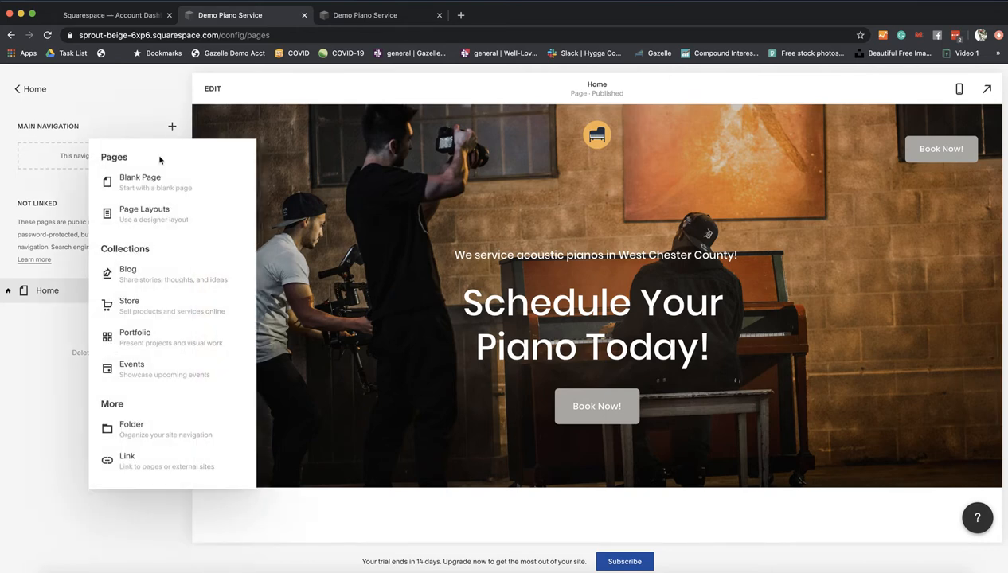
left_click(143, 183)
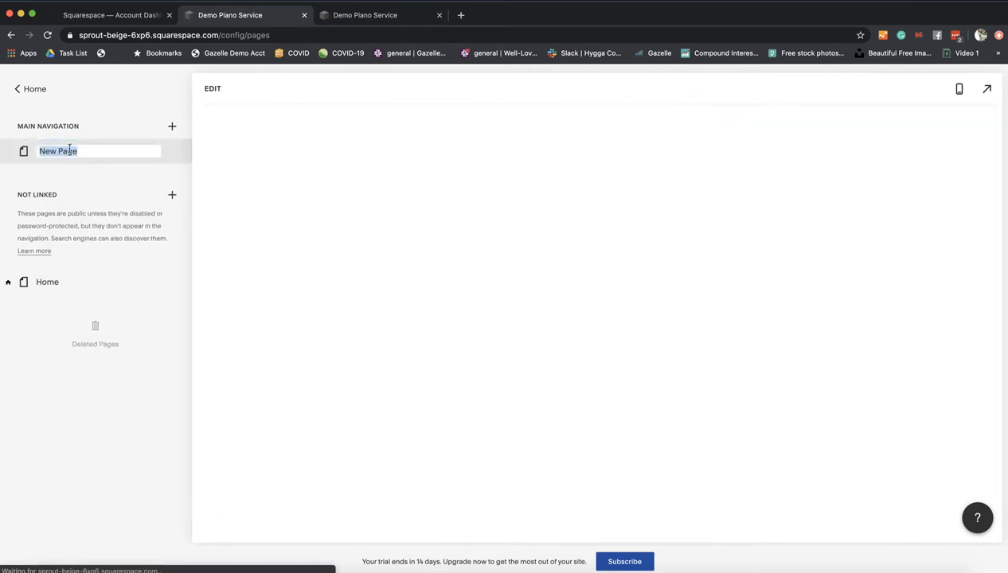
type("History")
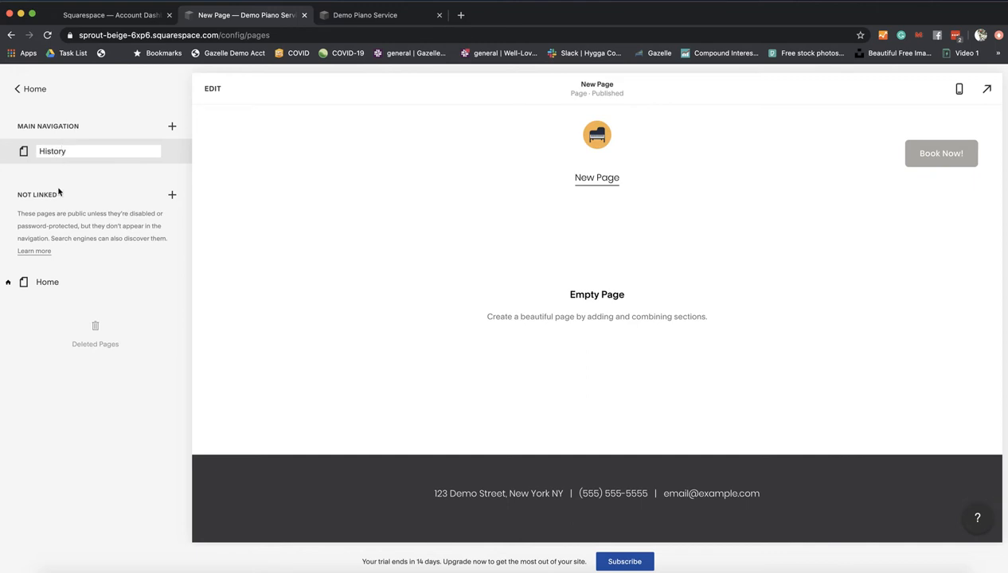
Add another blank page to the main navigation and name it "Services".
left_click(174, 129)
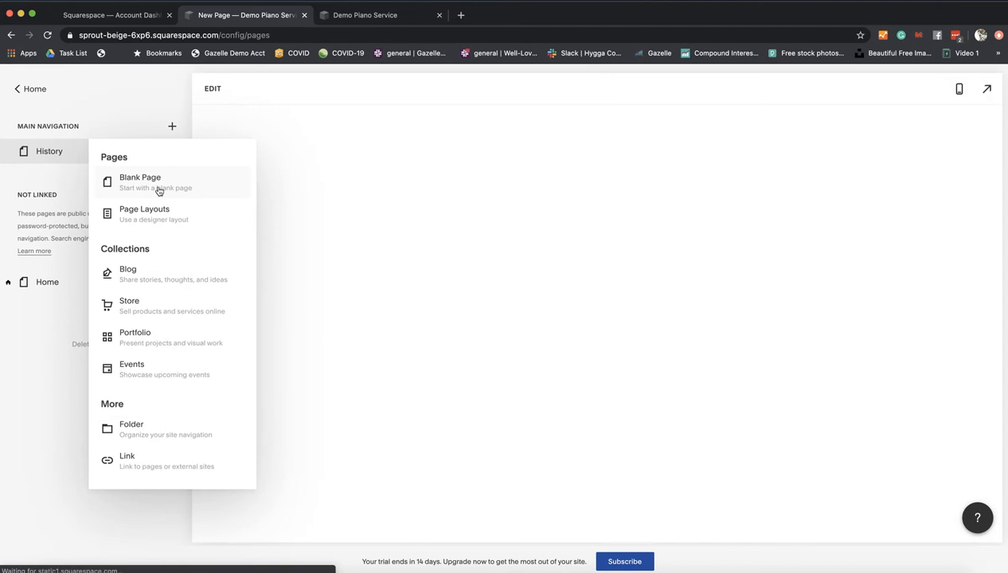
left_click(159, 190)
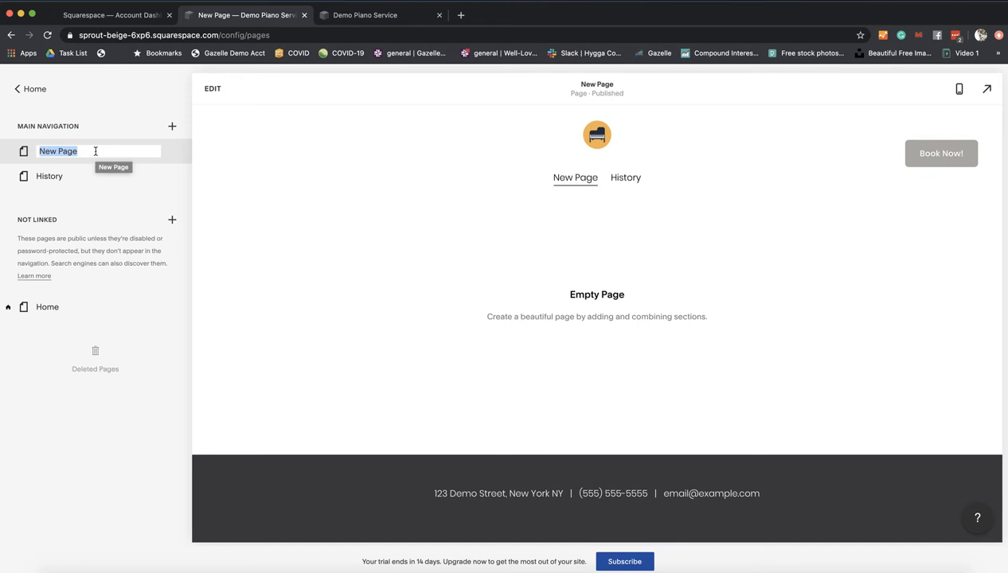
type("Service")
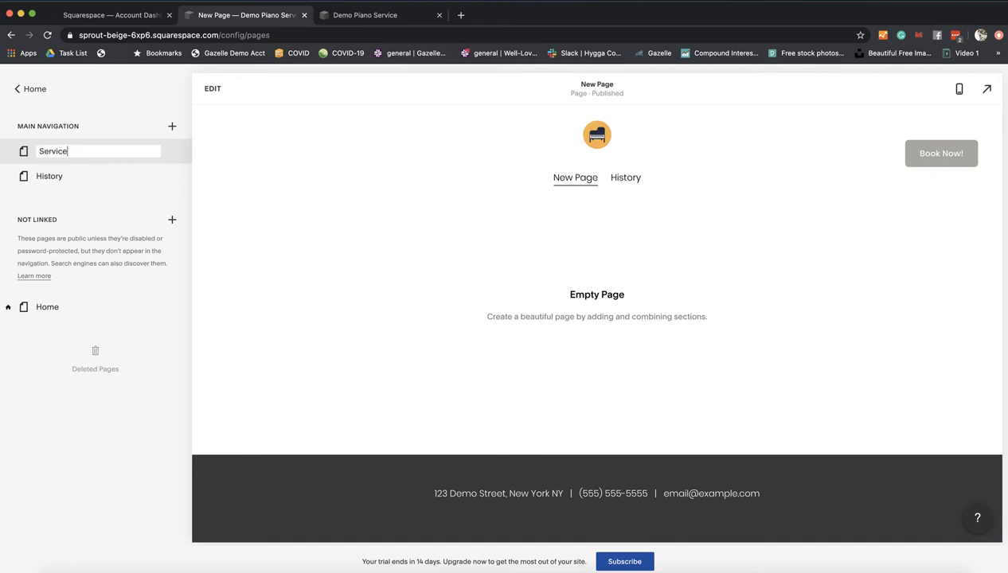
type("s")
Create a blank "Contact" page in the main navigation.
left_click(172, 127)
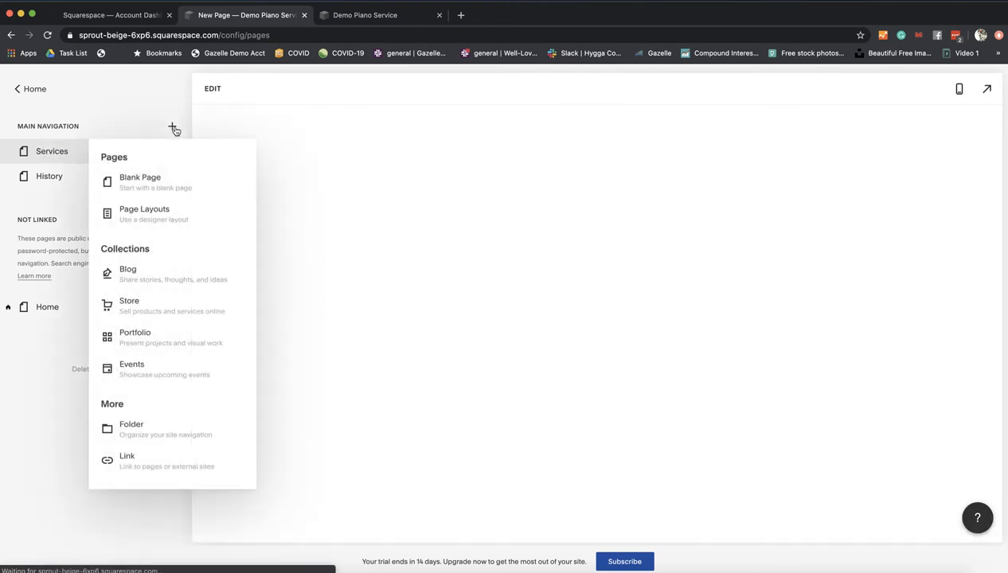
left_click(157, 184)
type("C")
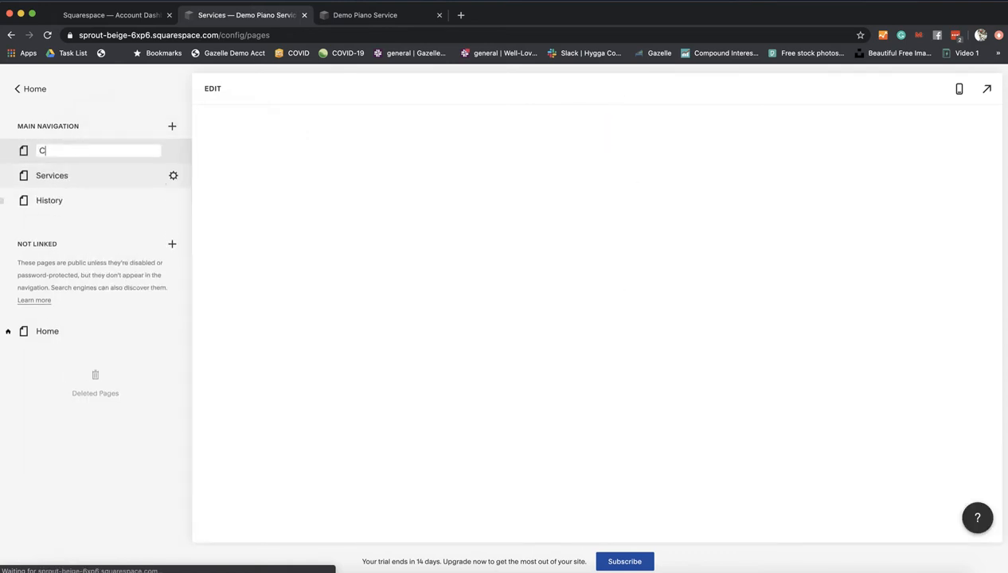
type("ontact")
key("Return")
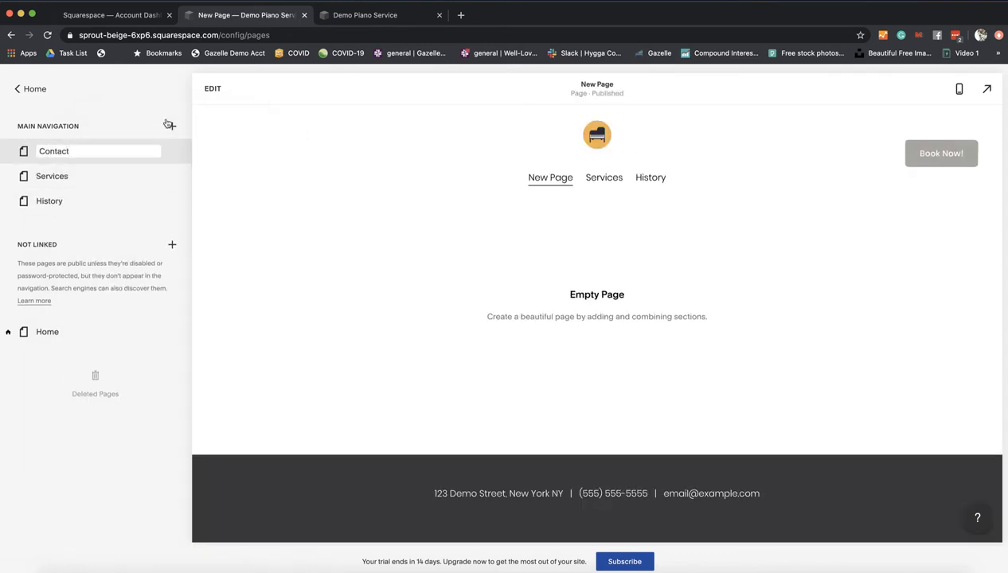
Create a blank "Schedule" page in the main navigation.
left_click(172, 127)
left_click(145, 185)
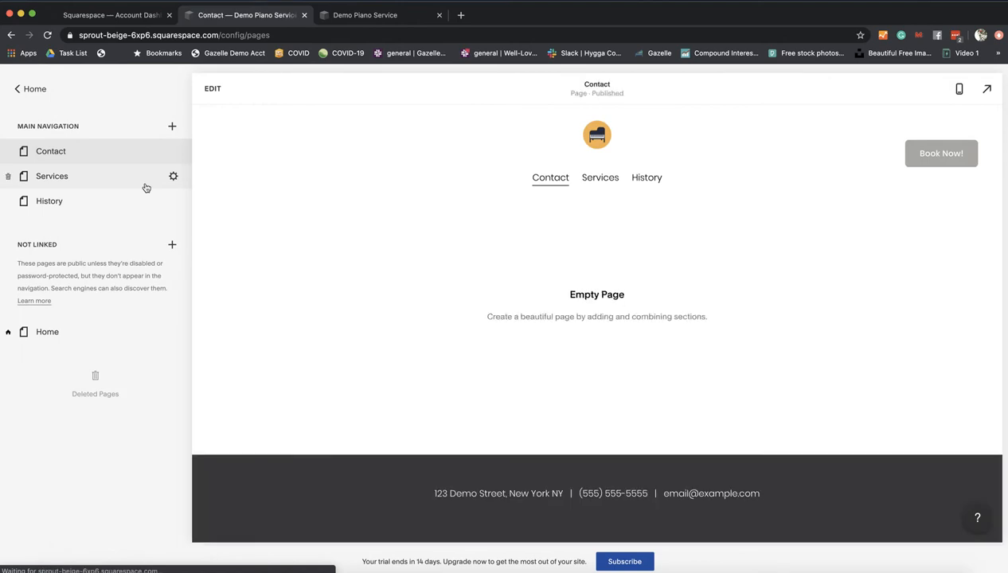
type("Schedule")
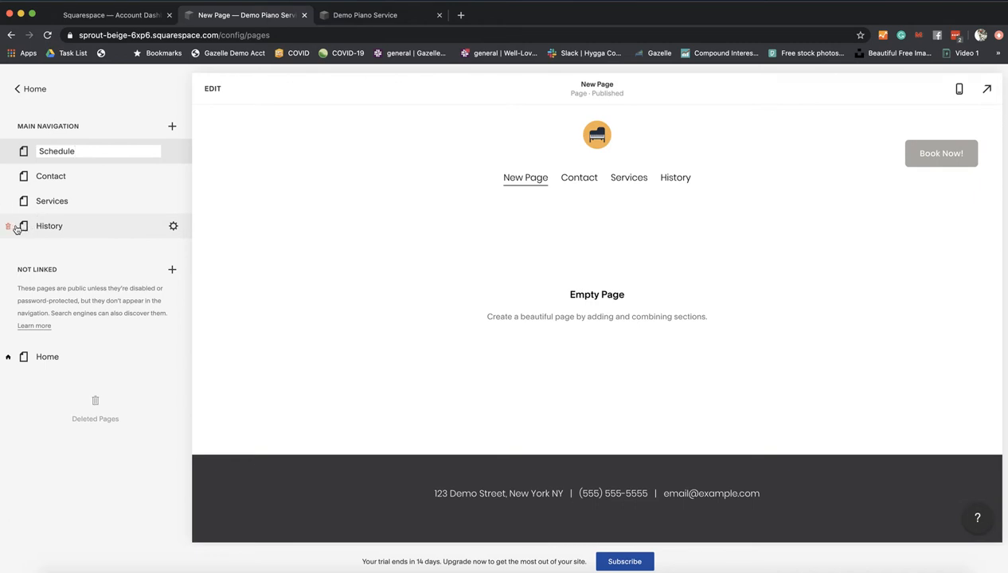
Reorder the main navigation pages to History, Services, Contact, Schedule, and open the Home page.
left_click_drag(61, 226, 60, 139)
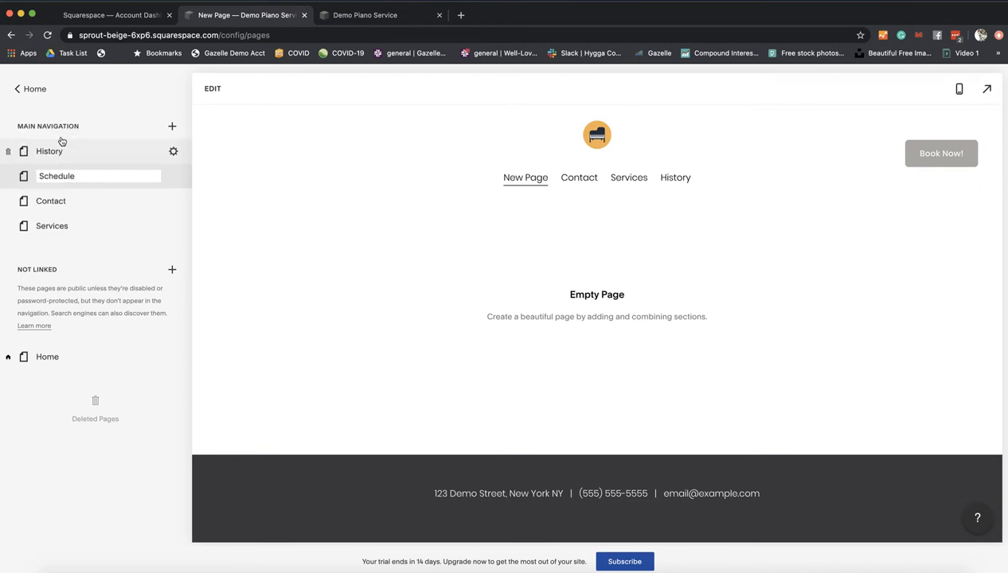
left_click_drag(59, 223, 60, 164)
left_click_drag(61, 223, 63, 195)
left_click(106, 248)
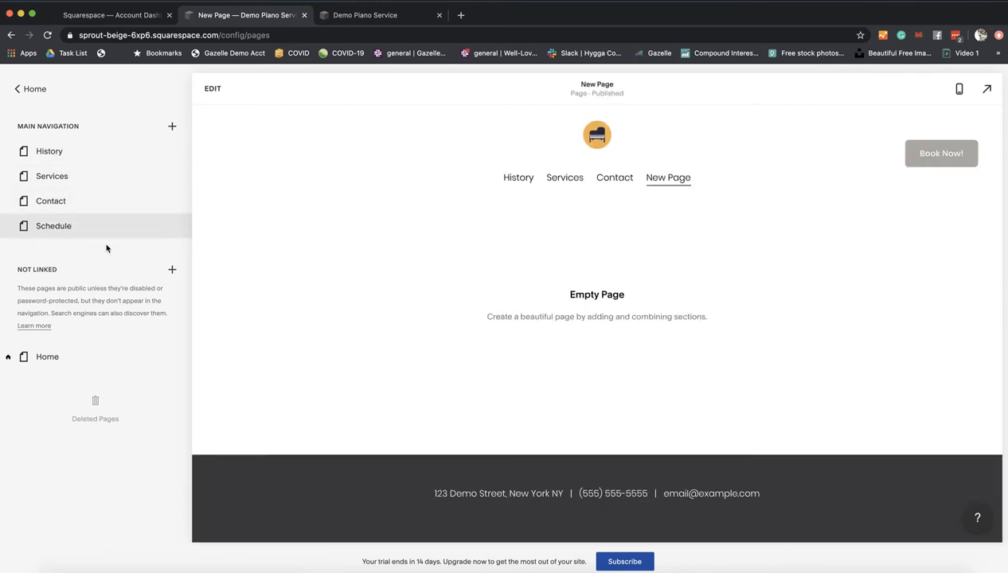
left_click(50, 357)
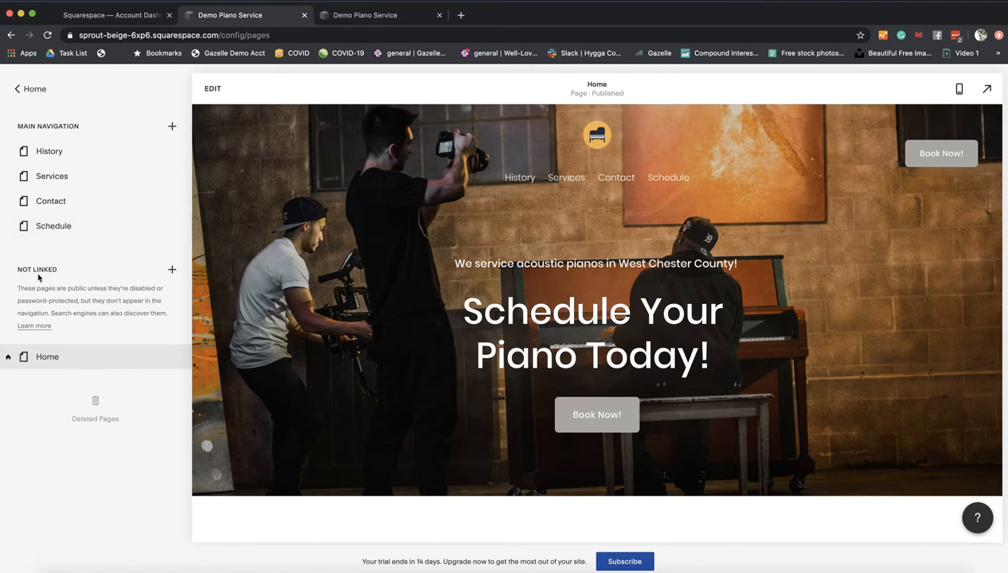
Add a blank page named "Reviews" to the not-linked pages and place it below Home.
left_click(172, 271)
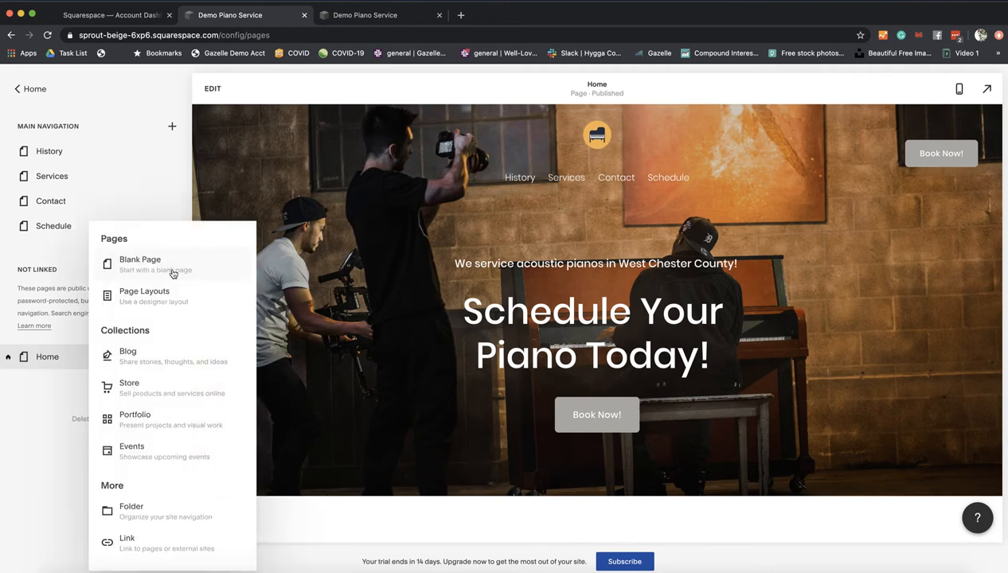
left_click(141, 265)
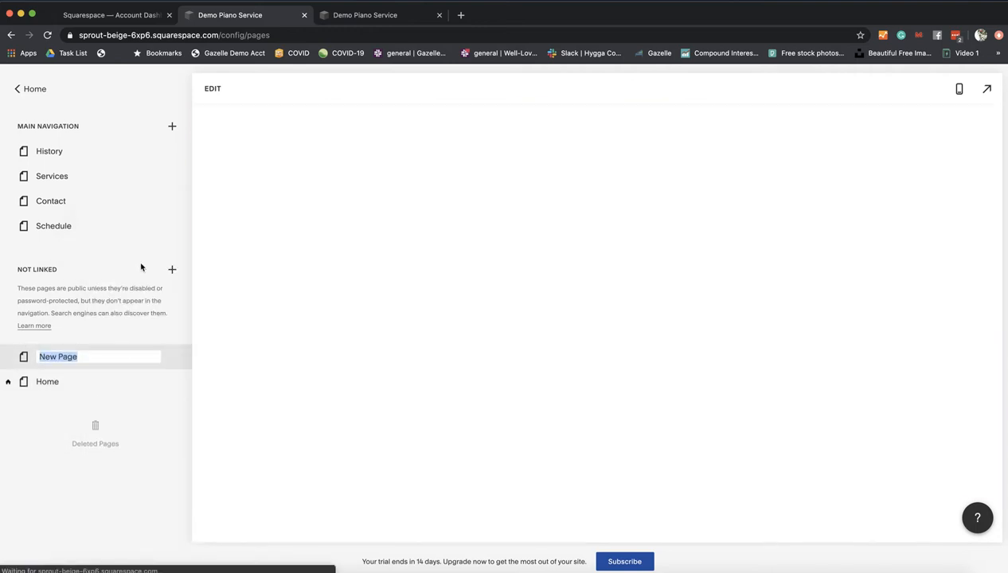
type("Reviews")
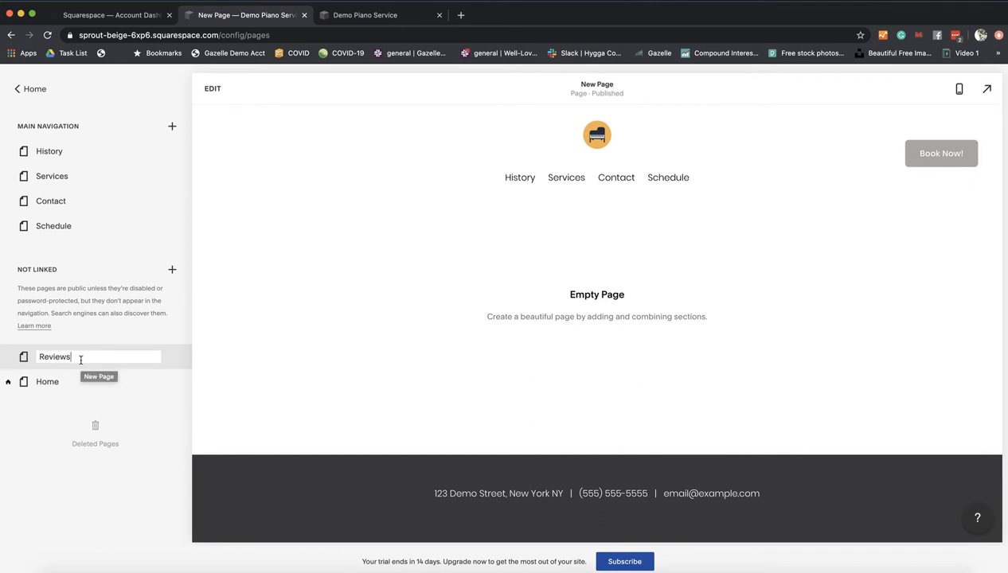
left_click_drag(25, 358, 27, 385)
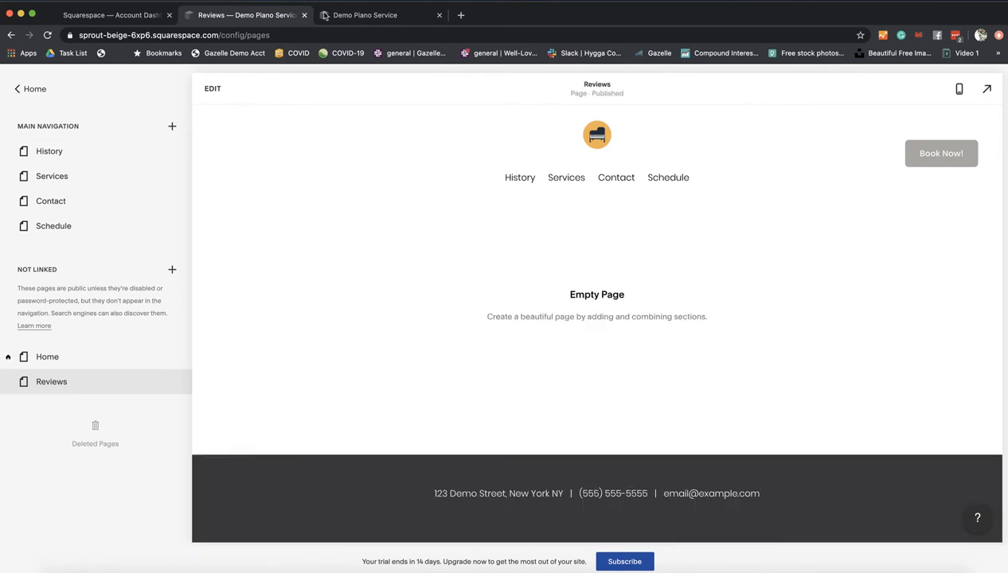
Switch to the live site's browser tab and go to demopianoservice.com/reviews.
left_click(356, 17)
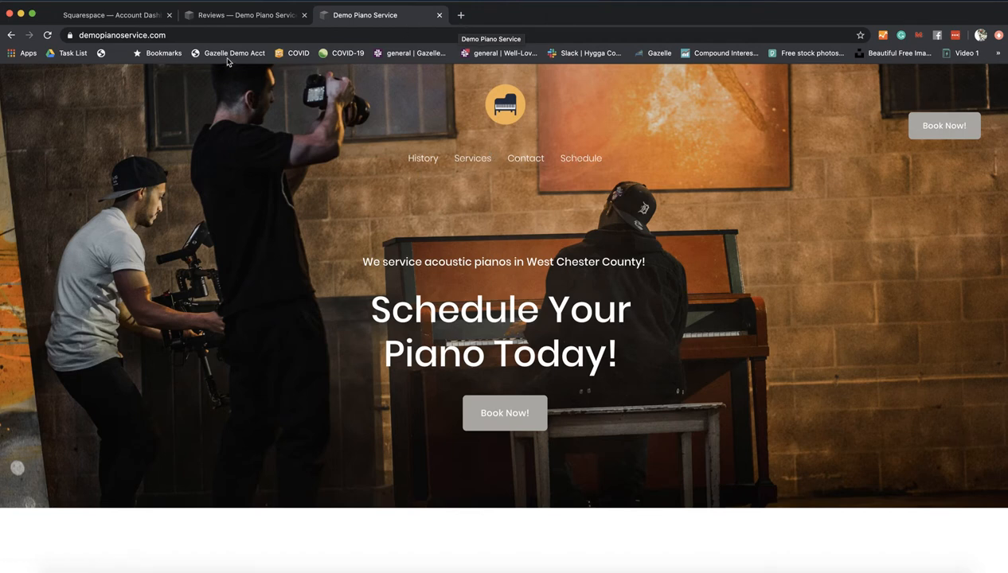
left_click(222, 35)
left_click(221, 36)
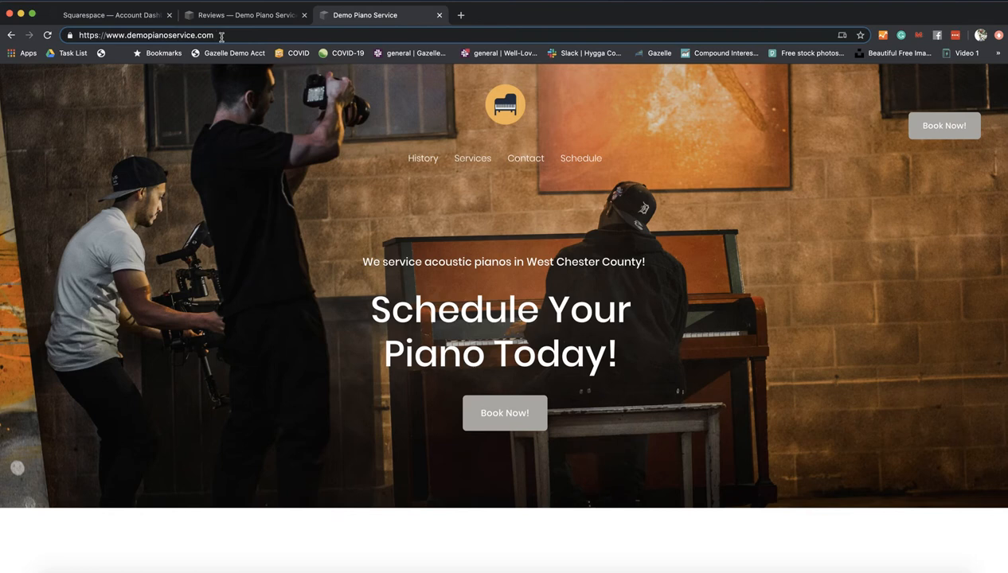
type("/re")
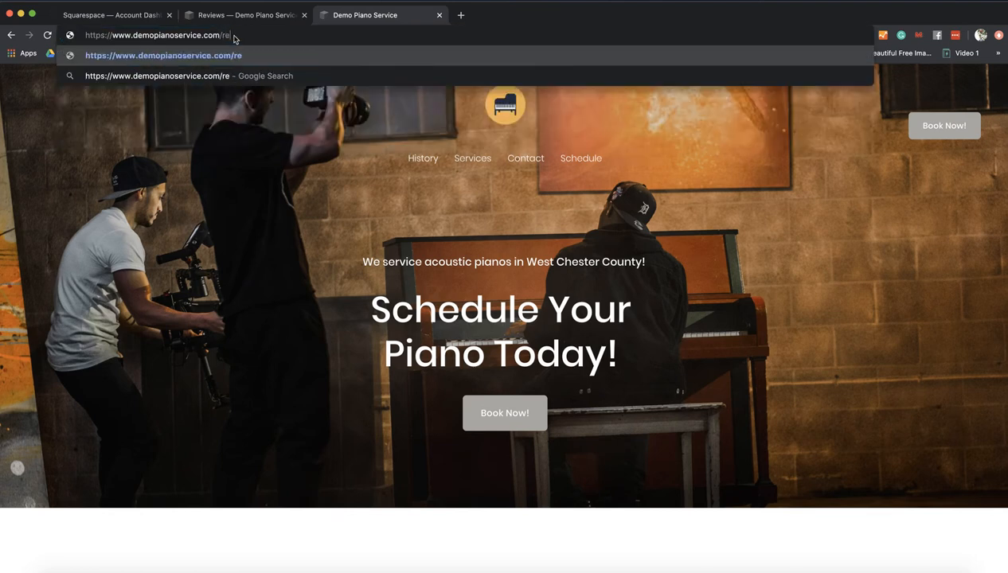
type("views")
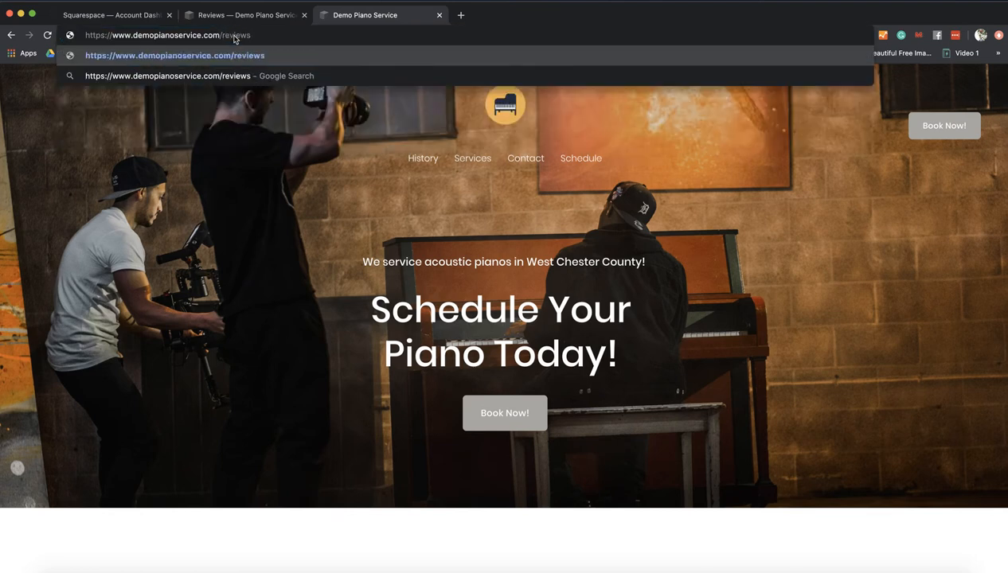
key("Return")
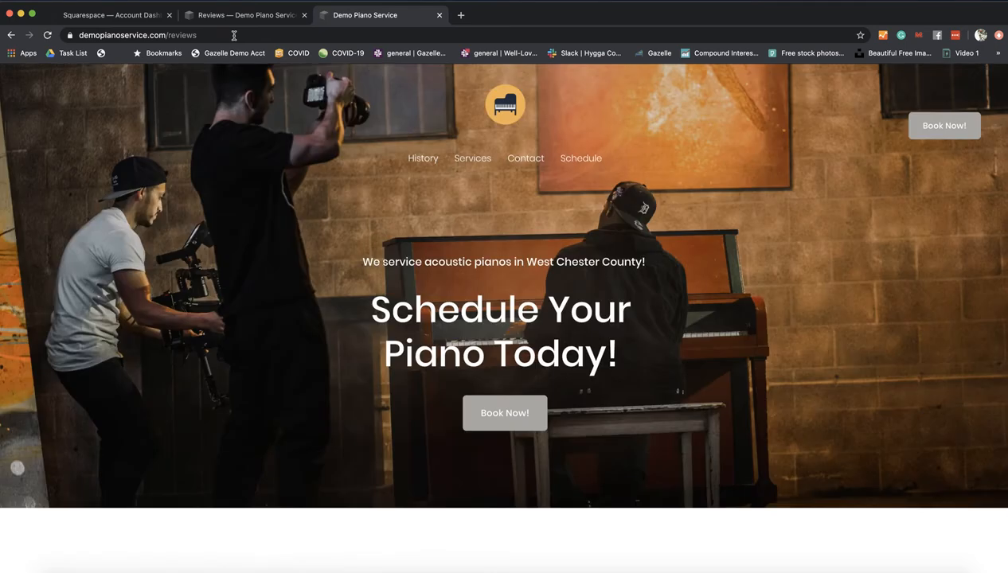
Correct the address to demopianoservice.com/review and load that page.
left_click(231, 35)
left_click(230, 35)
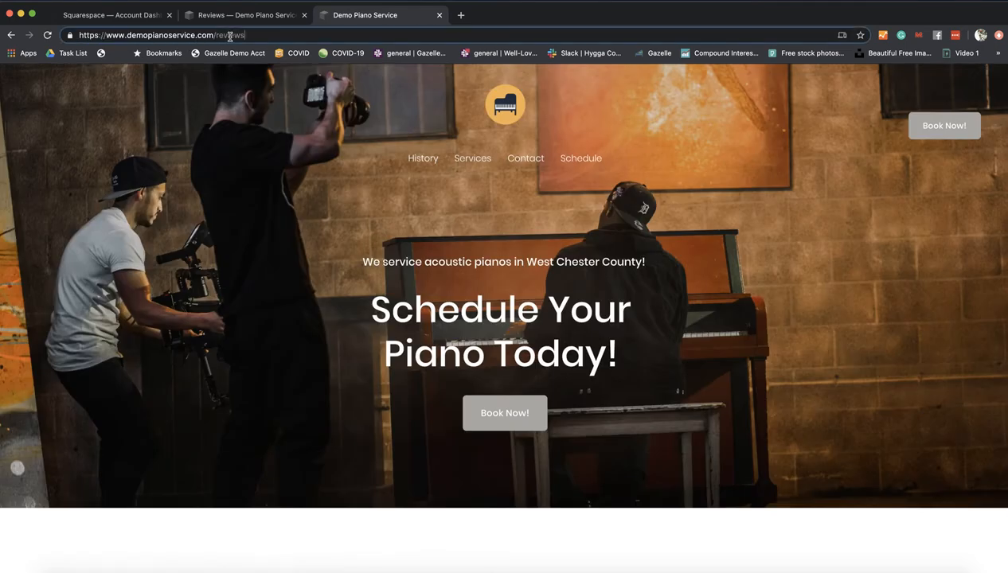
key("BackSpace")
key("Return")
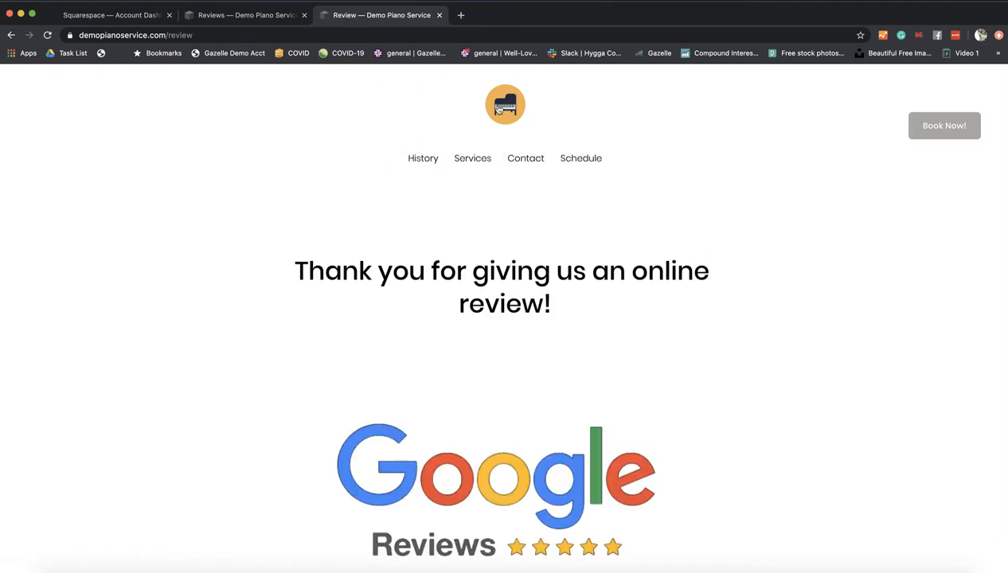
Examine the live review page's heading, its Google and Facebook review sections, and the page's web address.
scroll(501, 280, "down", 2)
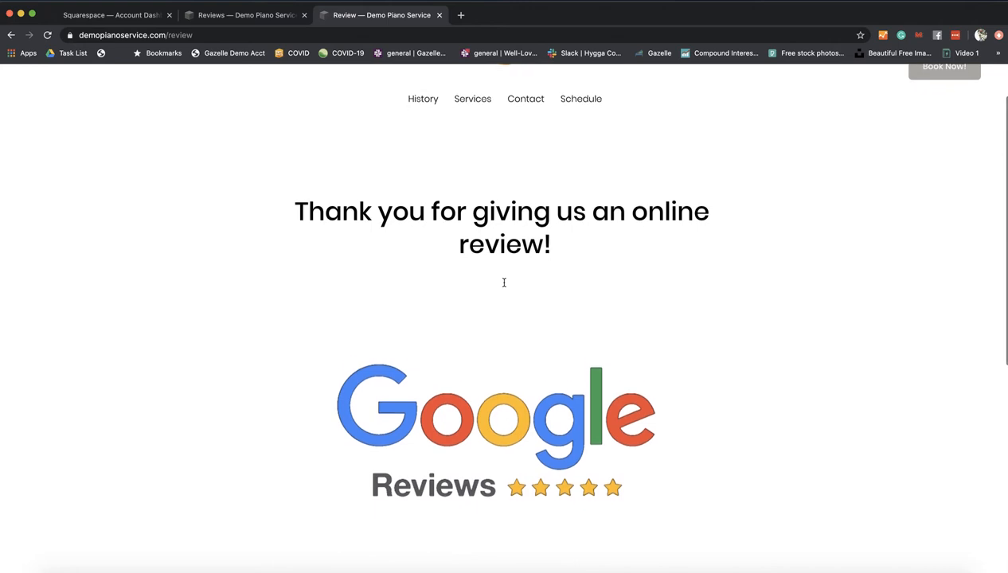
scroll(538, 271, "down", 3)
scroll(497, 335, "down", 4)
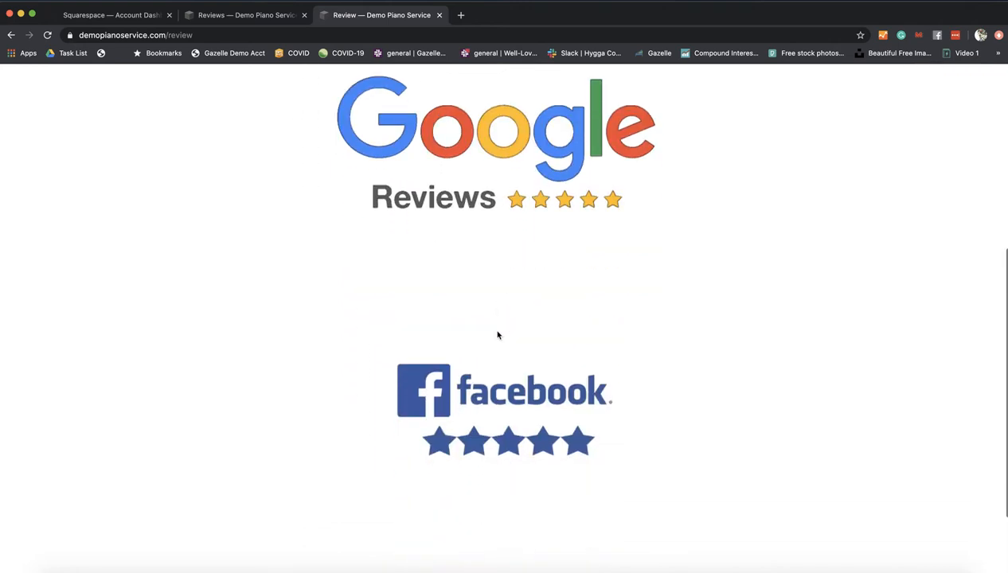
scroll(501, 382, "up", 10)
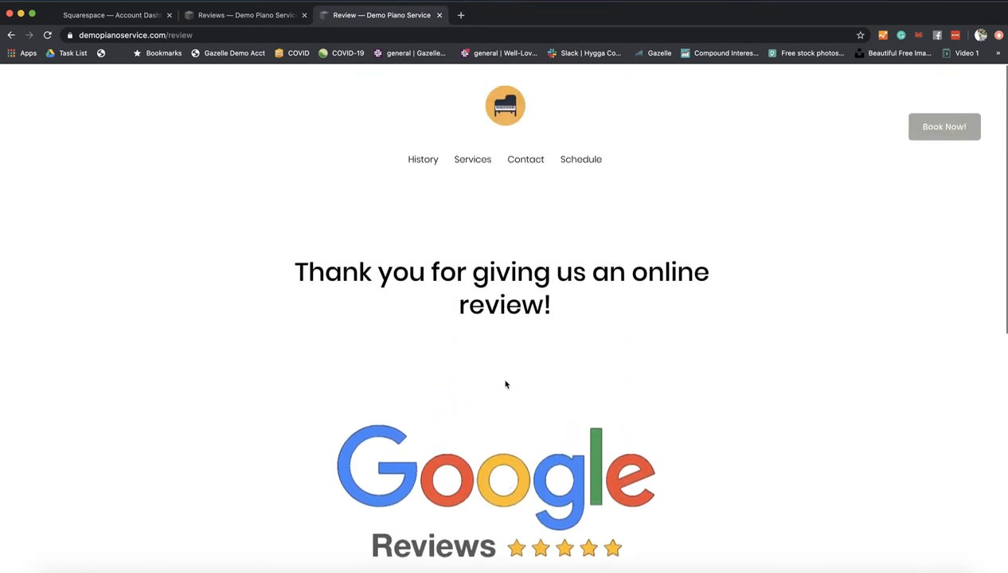
scroll(490, 408, "down", 5)
scroll(489, 408, "up", 5)
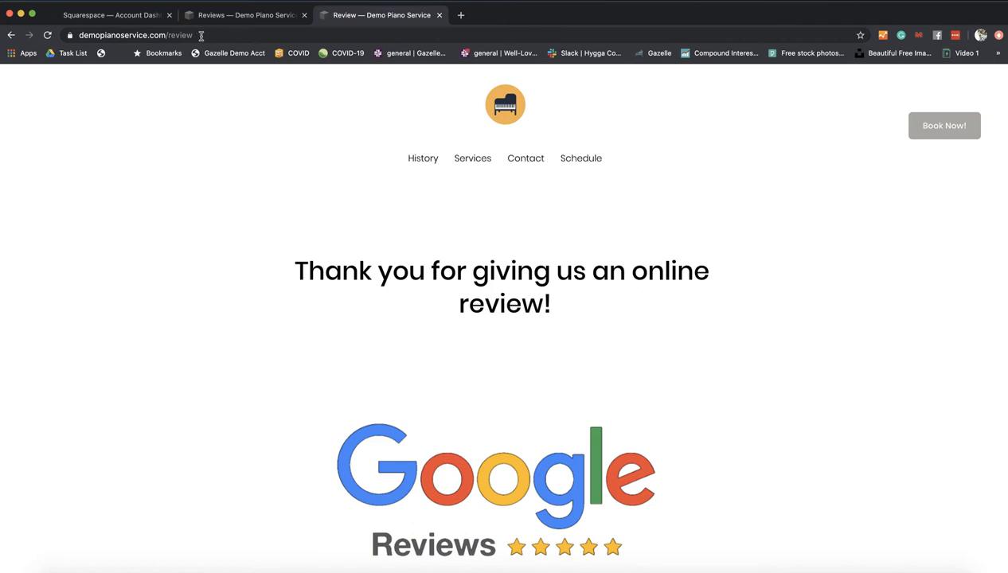
left_click_drag(201, 35, 77, 36)
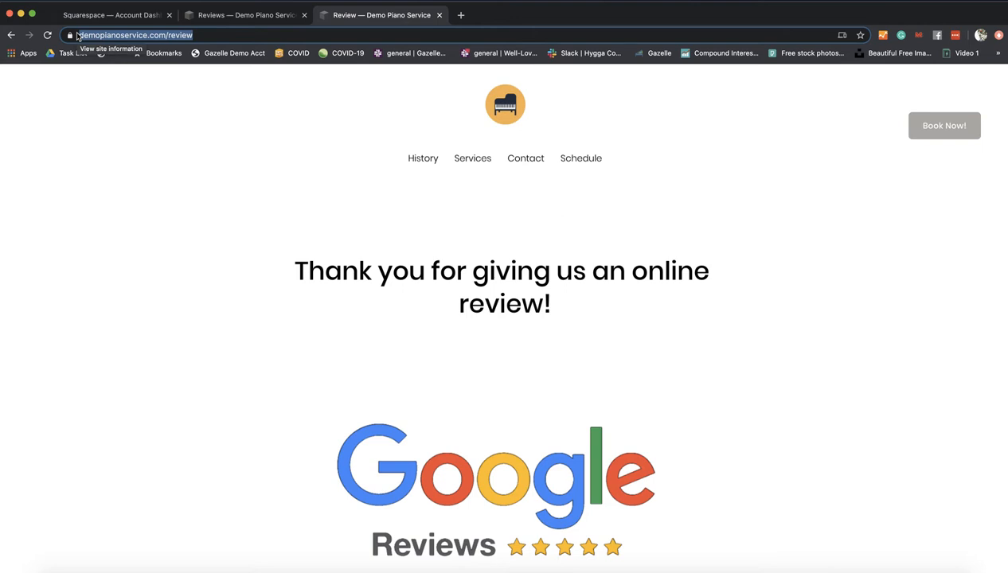
left_click(209, 36)
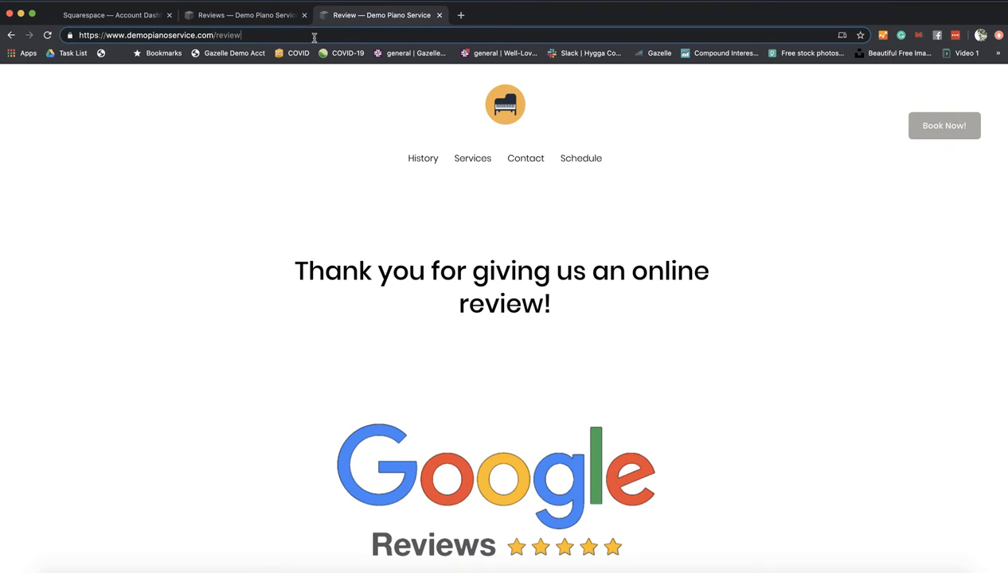
Return to the Squarespace editor's browser tab and add the centred "Make it stand out." mountain-lake headline section to the History page.
left_click(249, 23)
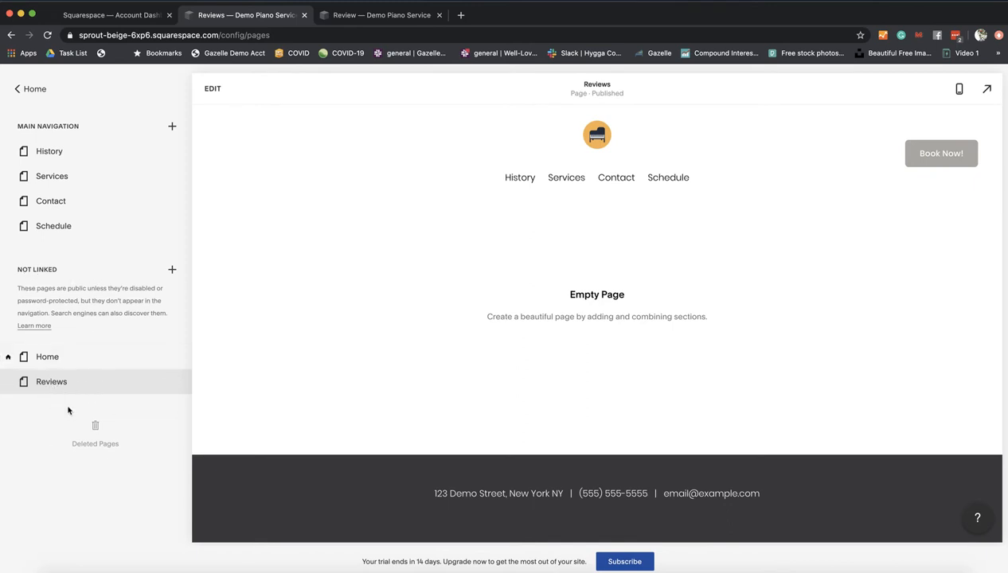
left_click(59, 153)
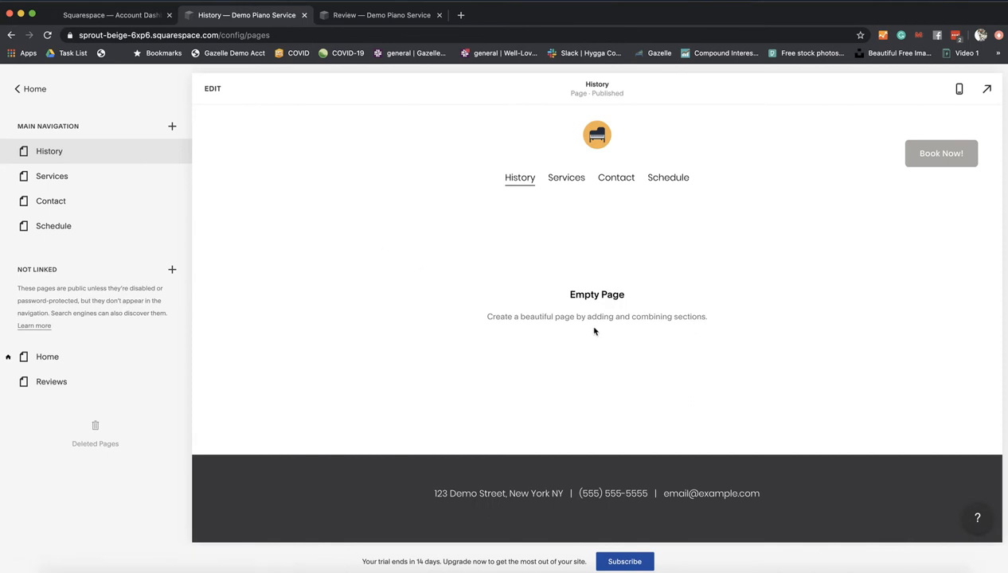
left_click(213, 89)
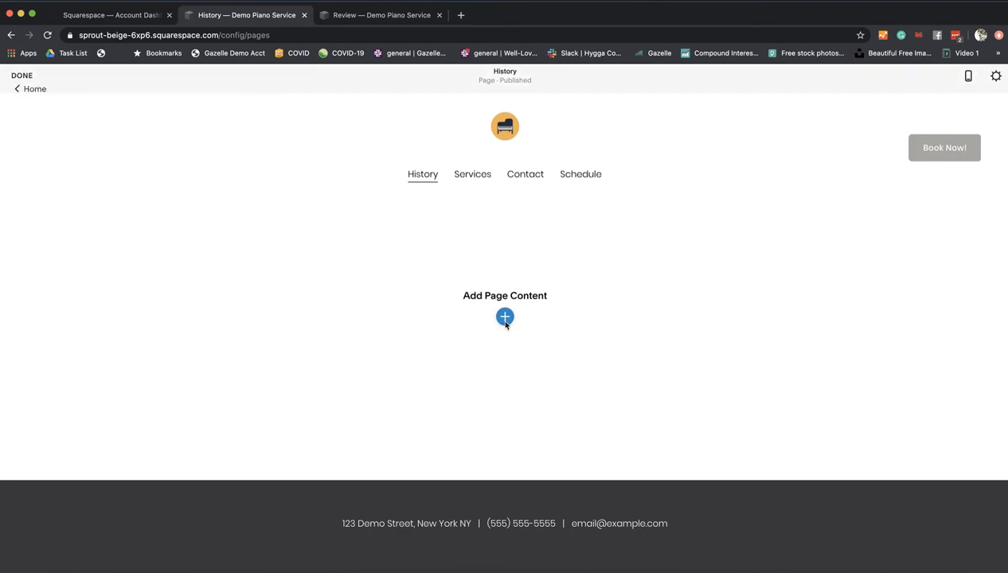
left_click(505, 321)
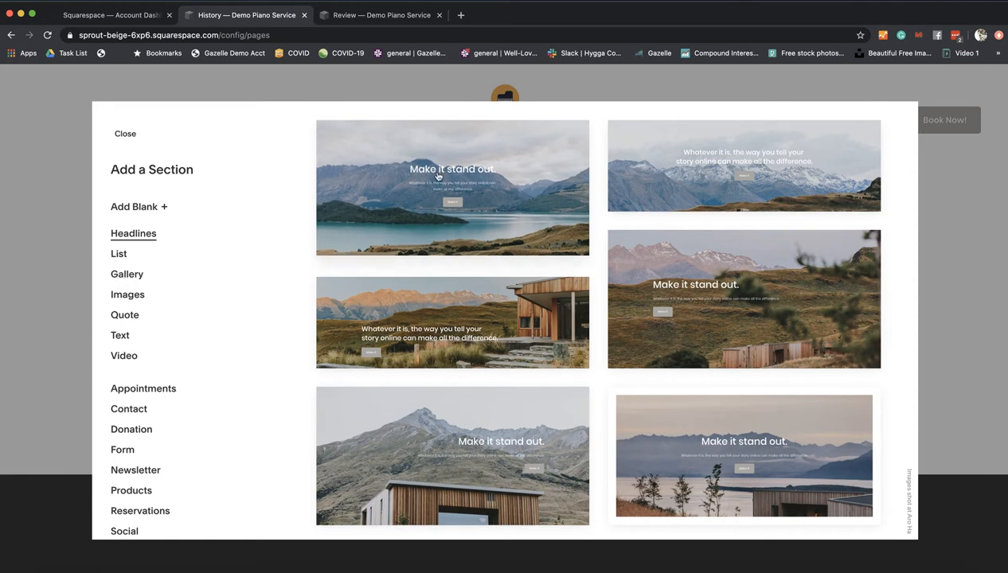
left_click(486, 202)
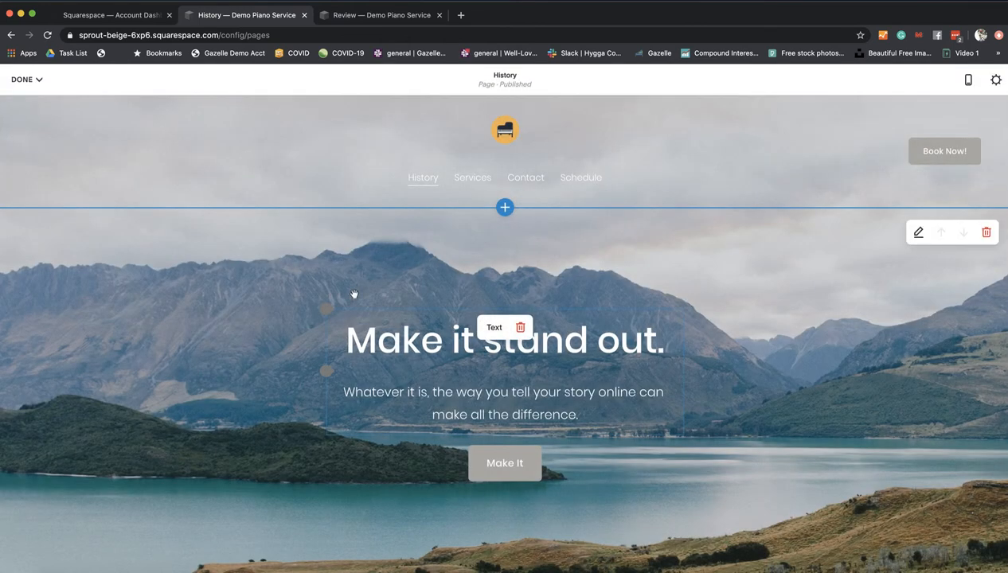
Switch to the live site's browser tab and examine the History page's background photo, founder text and booking button.
left_click(379, 15)
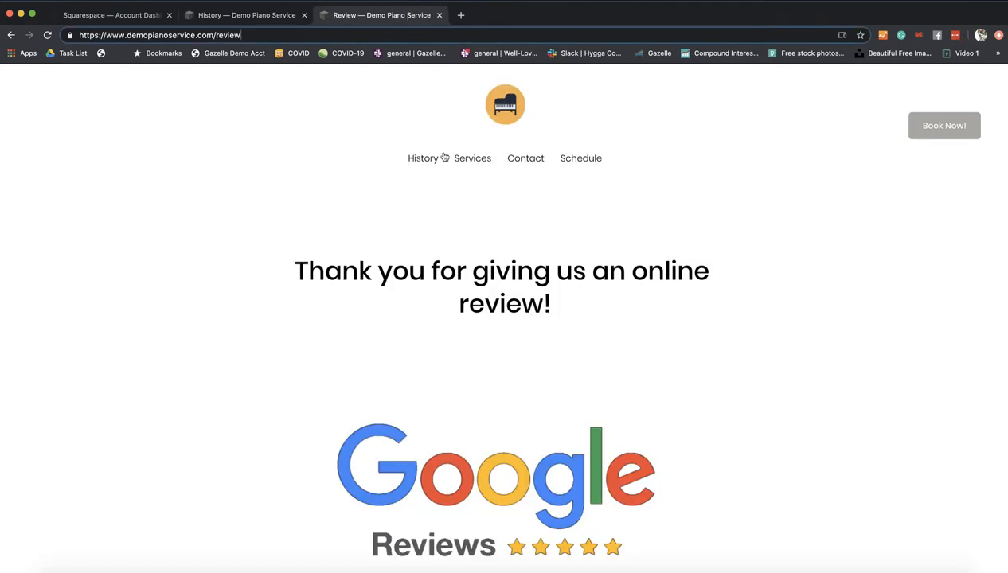
left_click(421, 159)
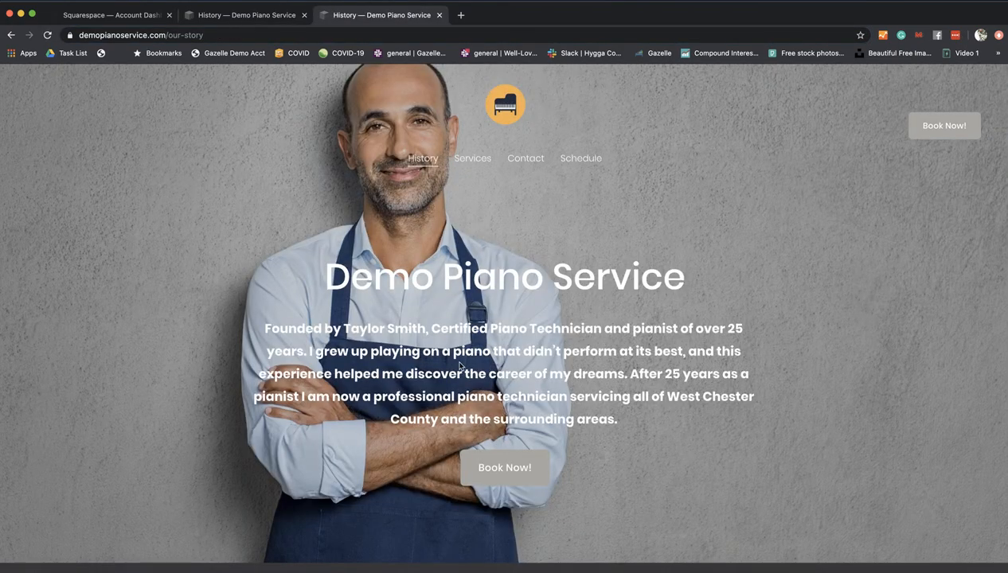
scroll(450, 327, "down", 2)
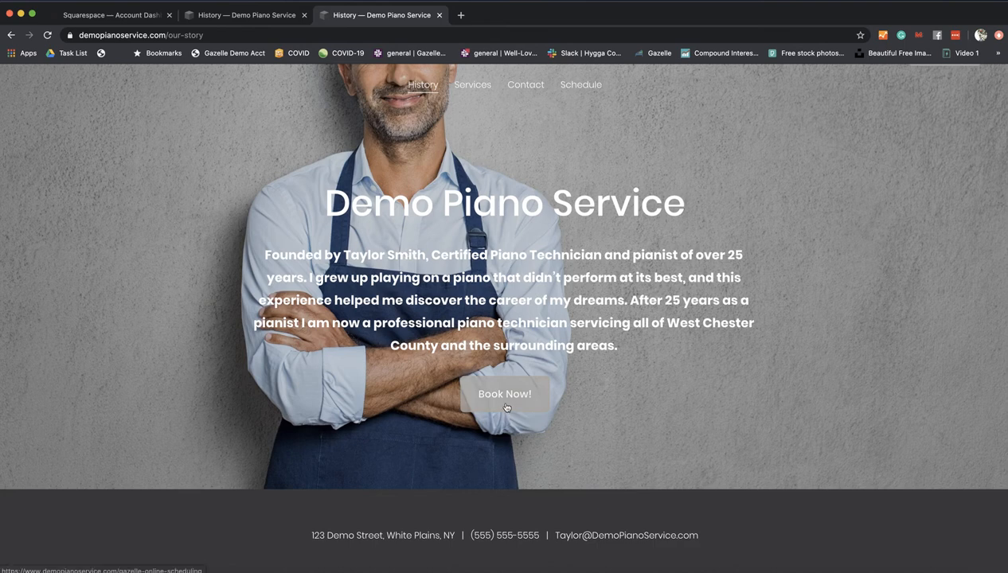
scroll(506, 407, "up", 2)
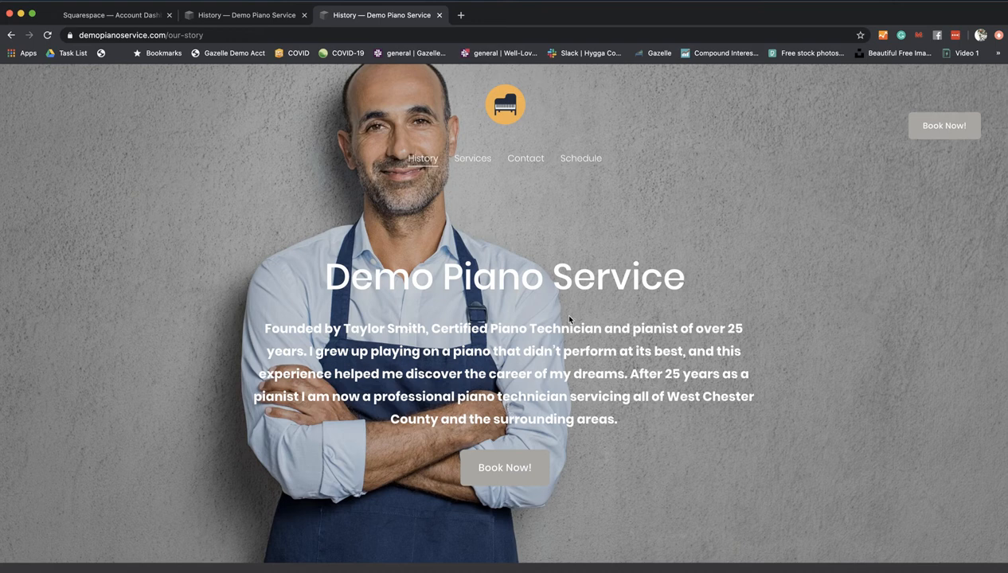
scroll(570, 318, "down", 3)
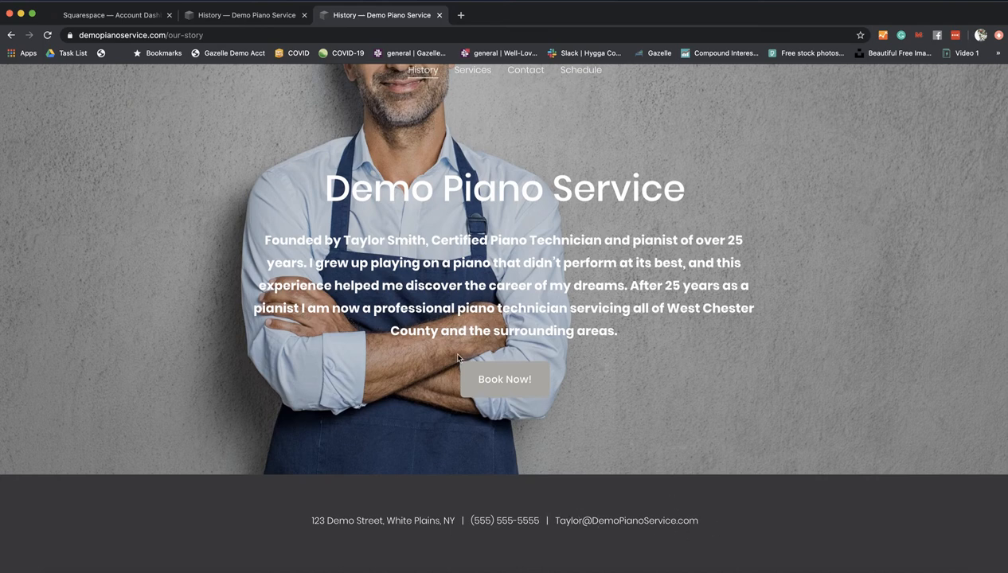
scroll(459, 358, "up", 3)
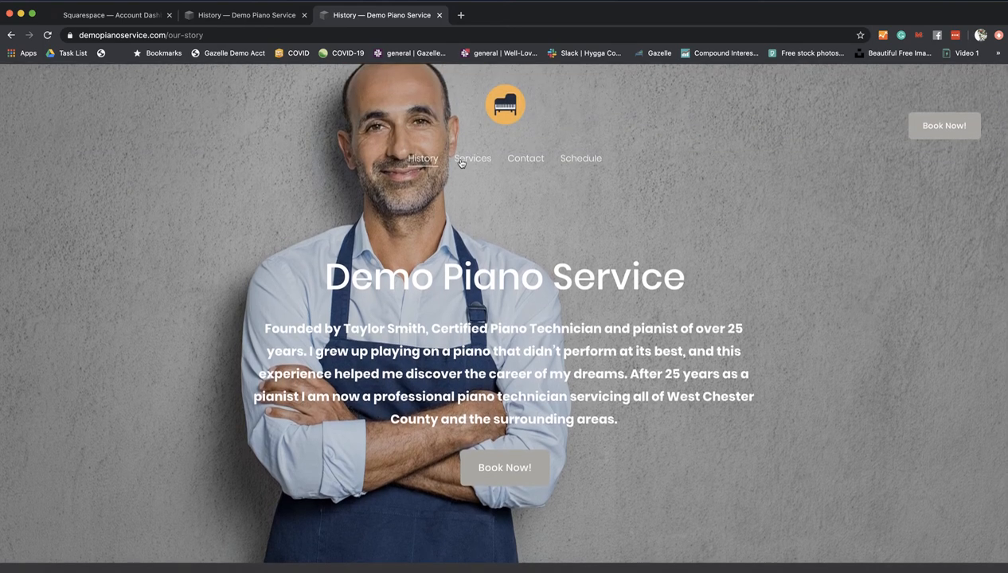
Examine the live site's Contact page and the Schedule page's online scheduling and 5 Star Reviews sections.
left_click(540, 162)
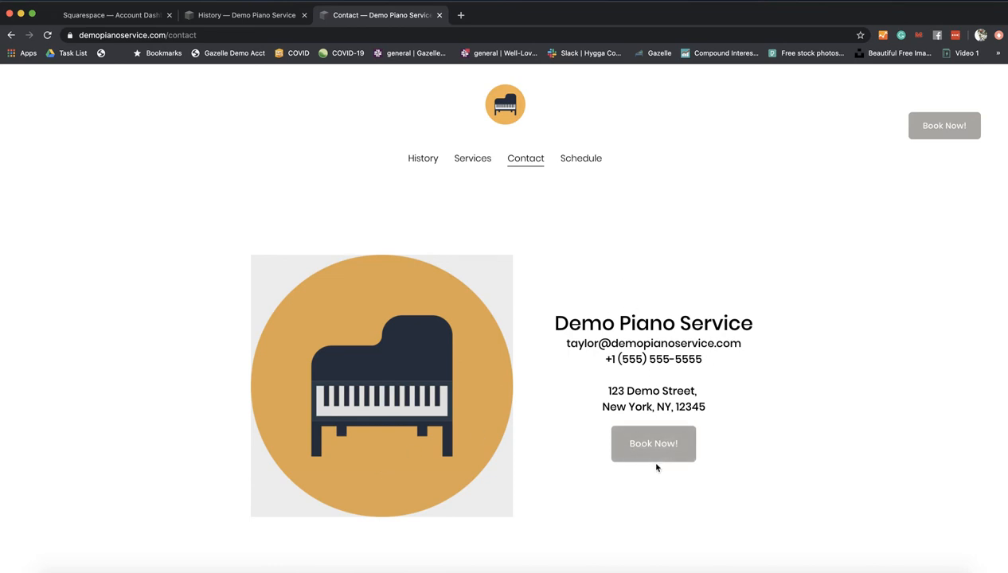
left_click(582, 165)
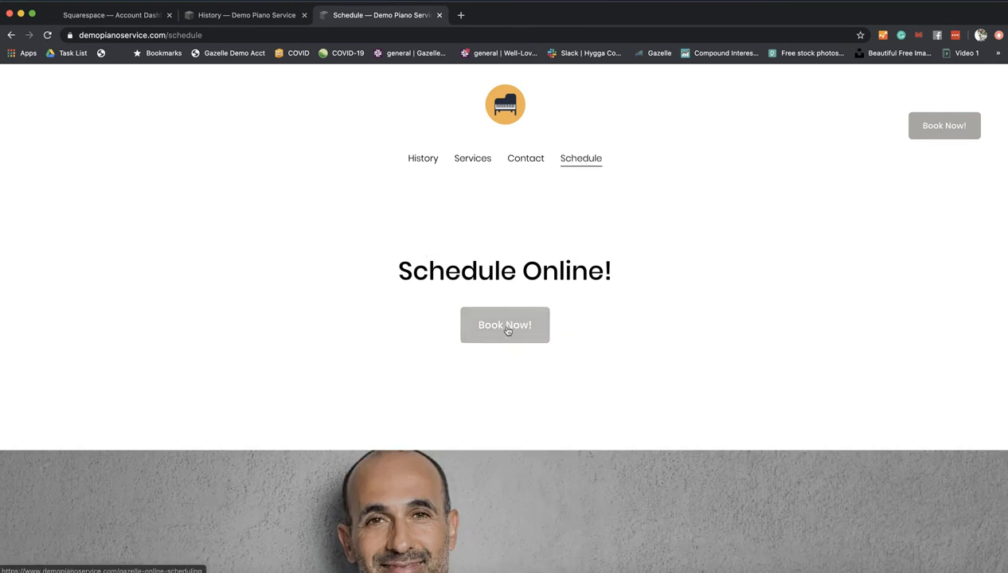
scroll(508, 332, "down", 3)
scroll(509, 331, "down", 5)
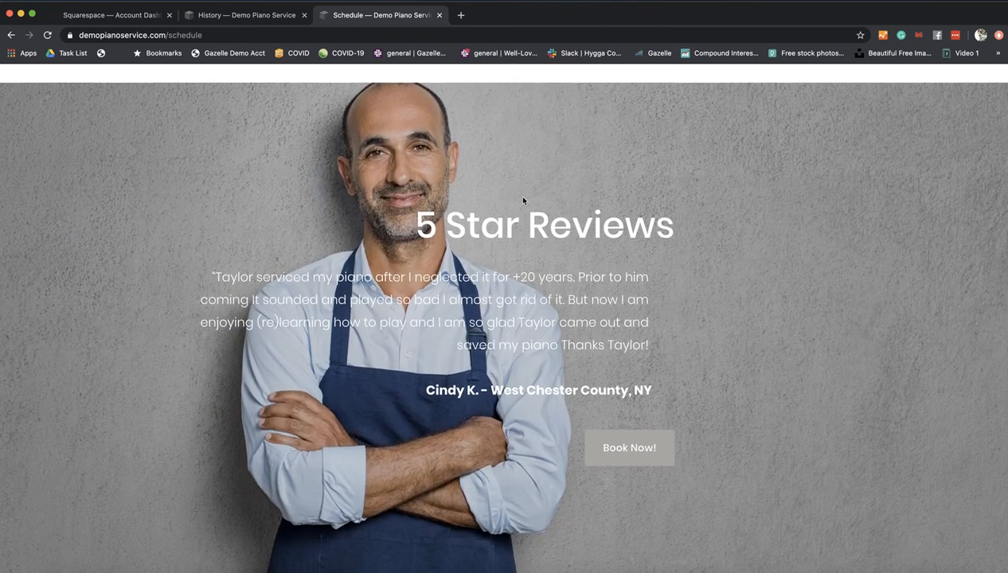
scroll(671, 446, "down", 1)
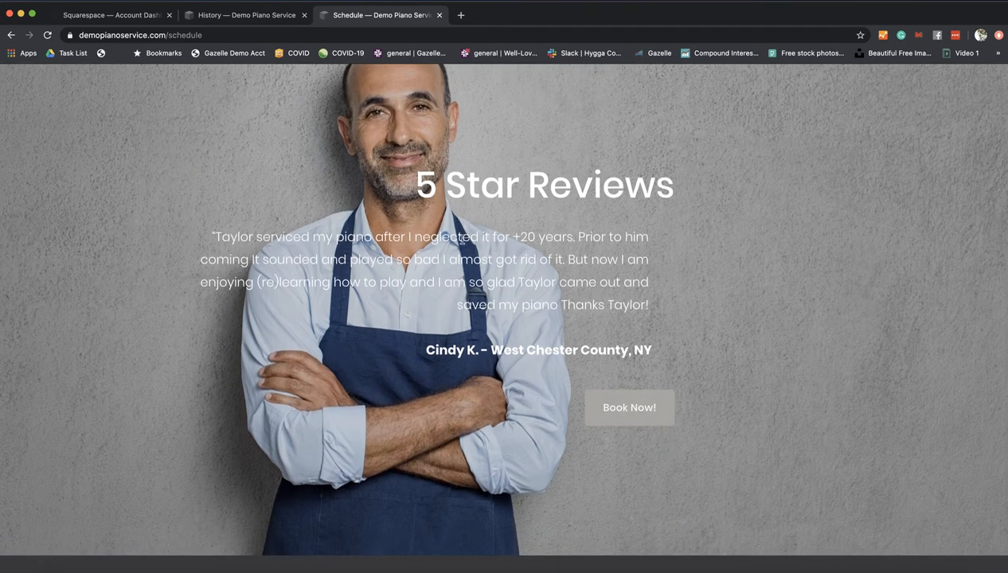
scroll(462, 239, "down", 2)
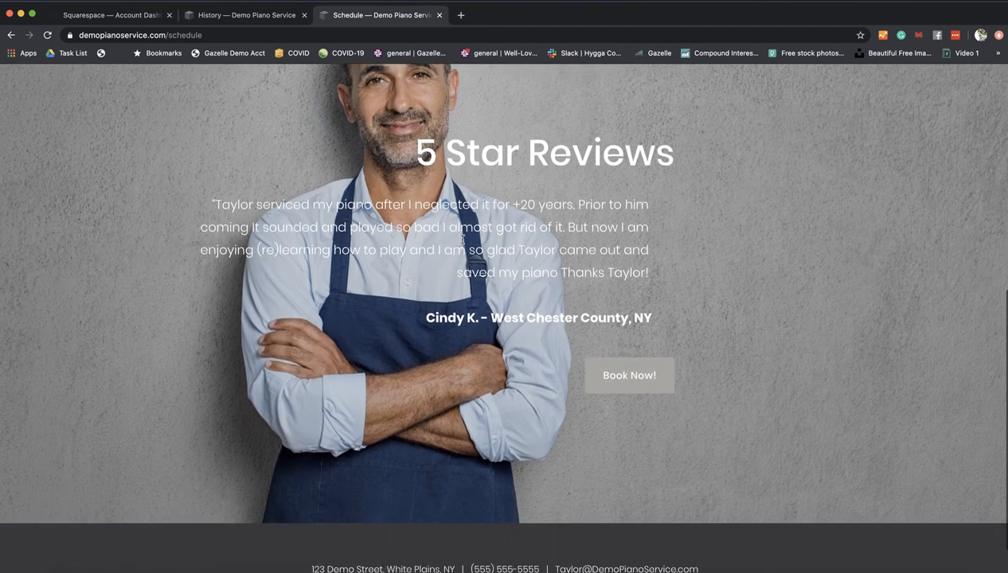
scroll(462, 239, "up", 10)
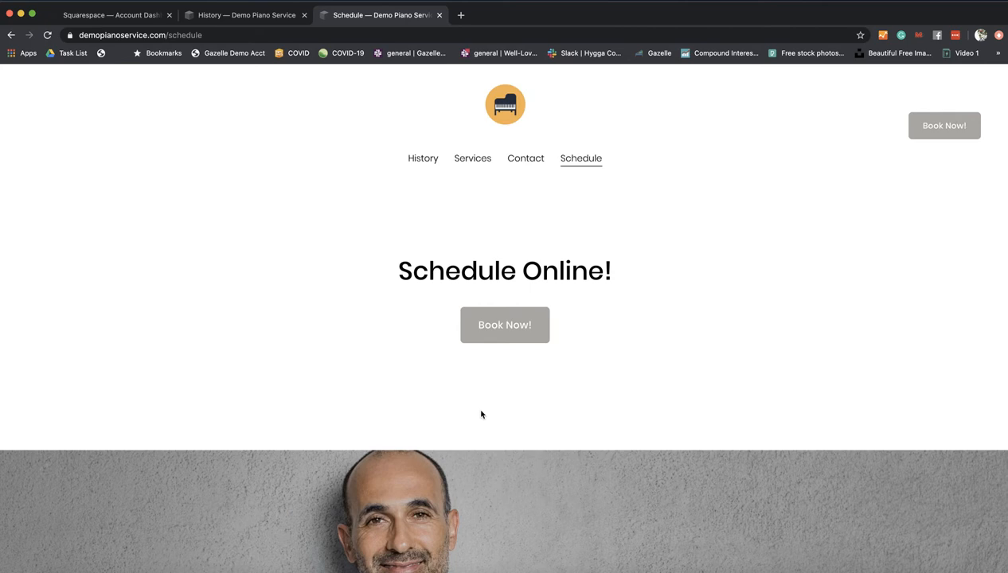
scroll(481, 414, "down", 3)
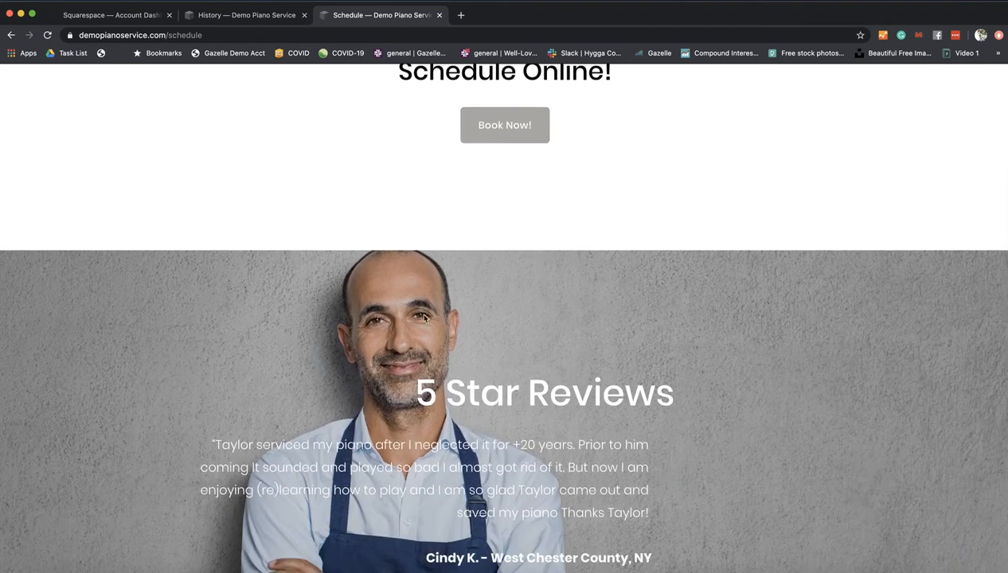
scroll(416, 347, "up", 3)
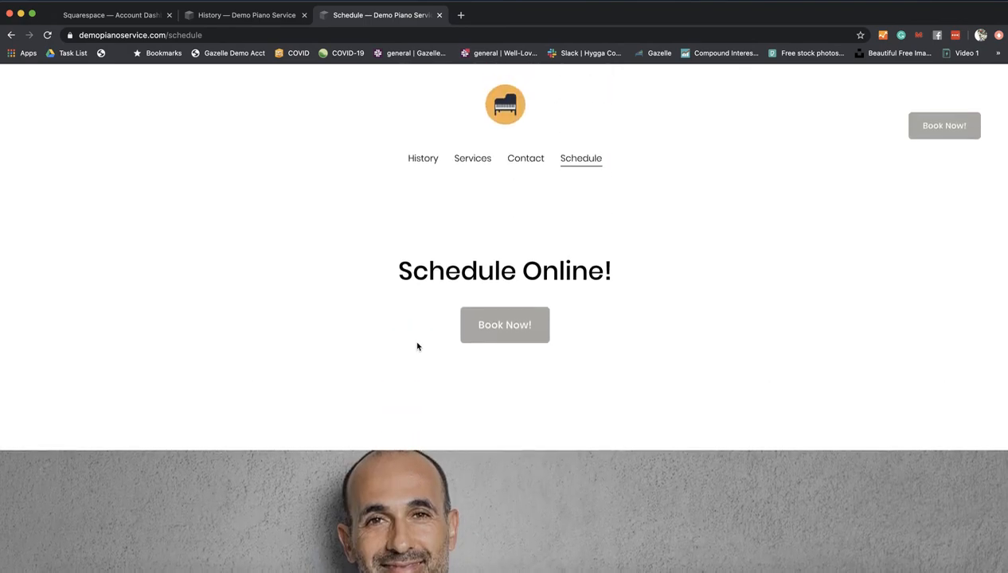
Open the live Services page and examine the Service Packages section with its package descriptions, prices and booking button.
left_click(472, 162)
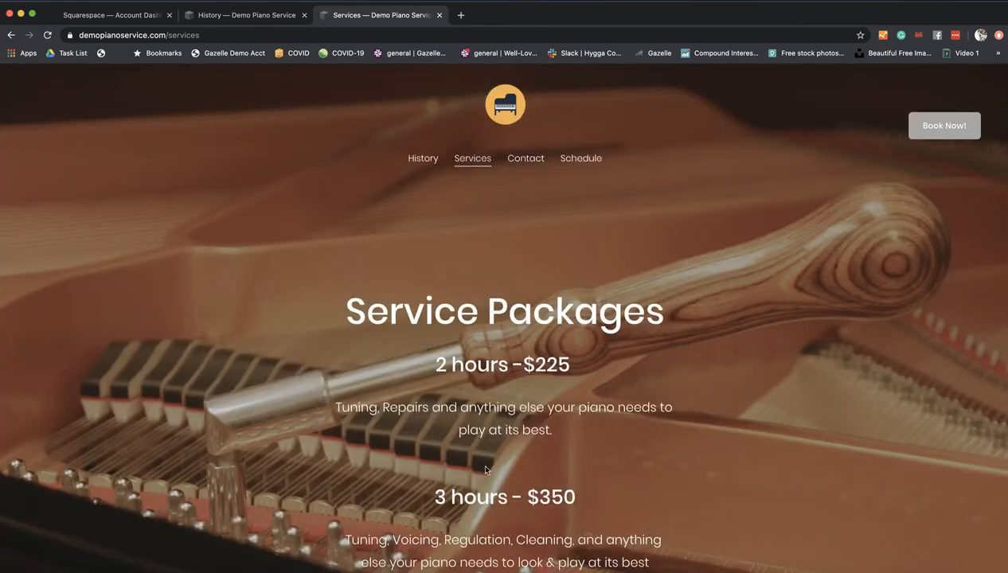
scroll(485, 471, "down", 1)
scroll(486, 470, "down", 1)
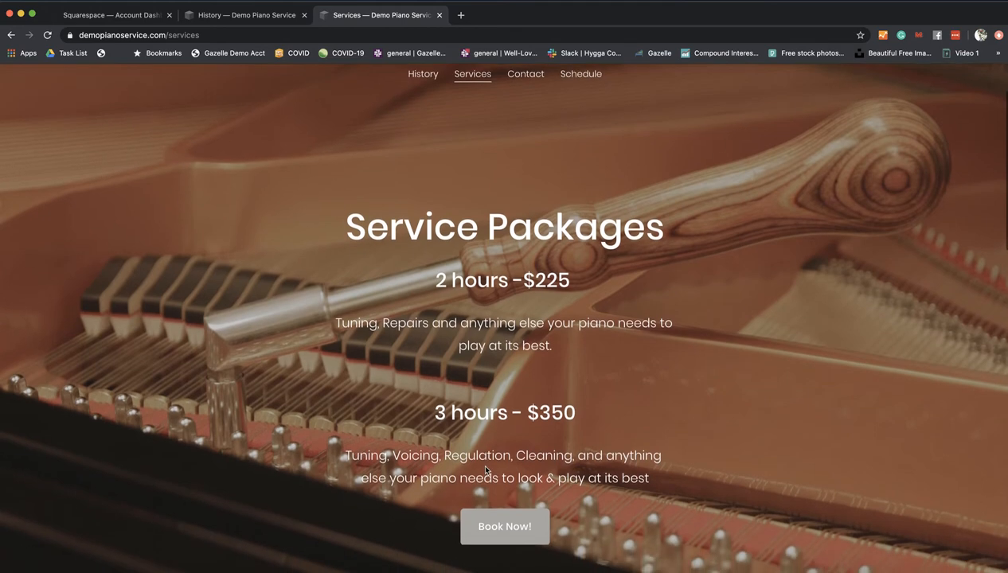
scroll(486, 470, "up", 1)
scroll(486, 470, "up", 1)
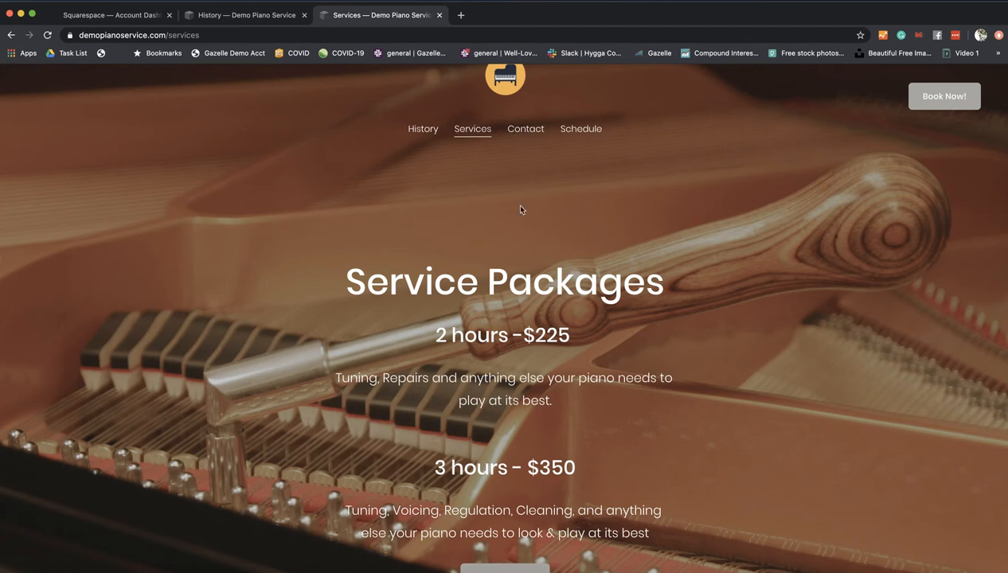
scroll(520, 209, "down", 2)
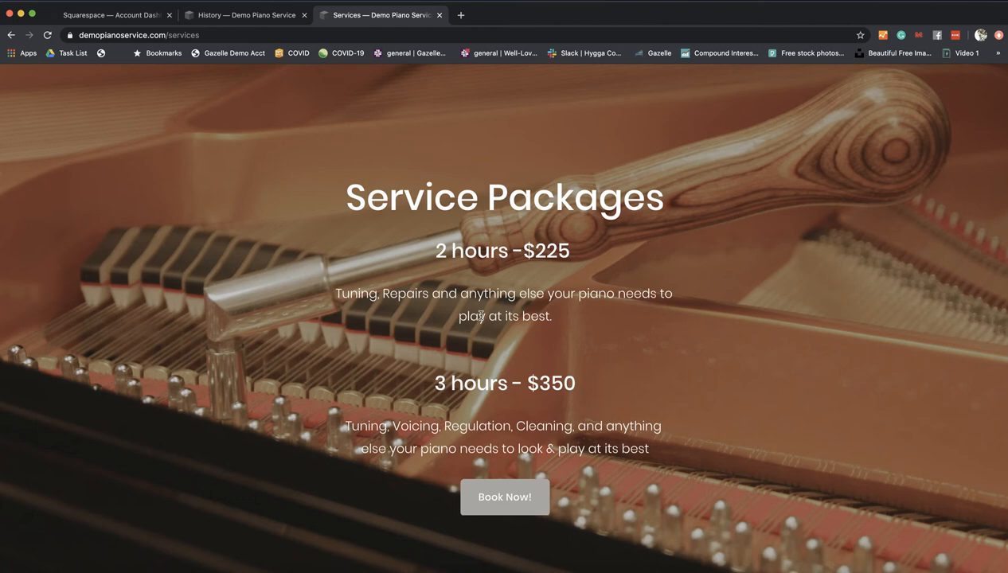
scroll(480, 315, "down", 3)
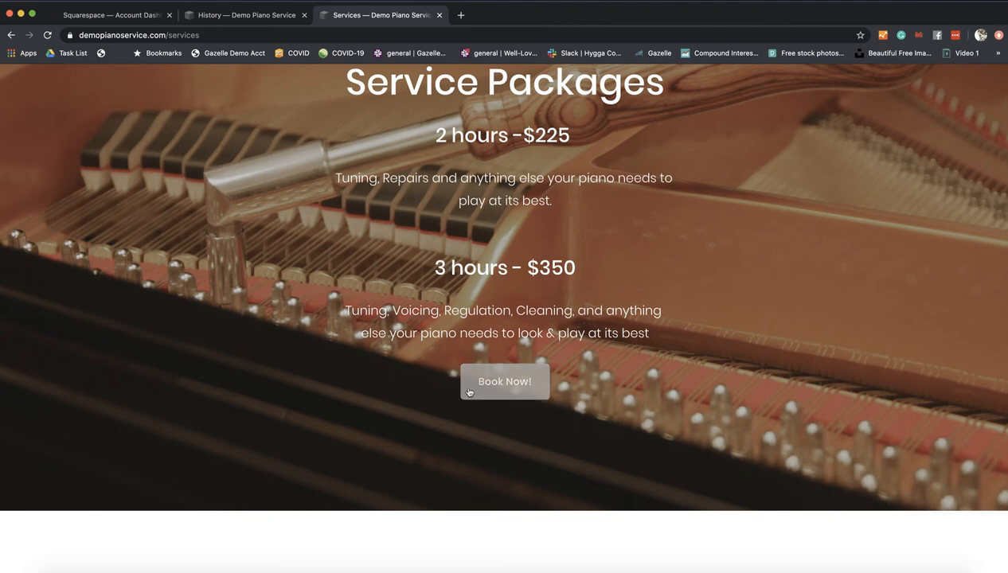
Examine the live Services page's Other Services We Provide list and the Book Now! section below it.
scroll(503, 393, "down", 5)
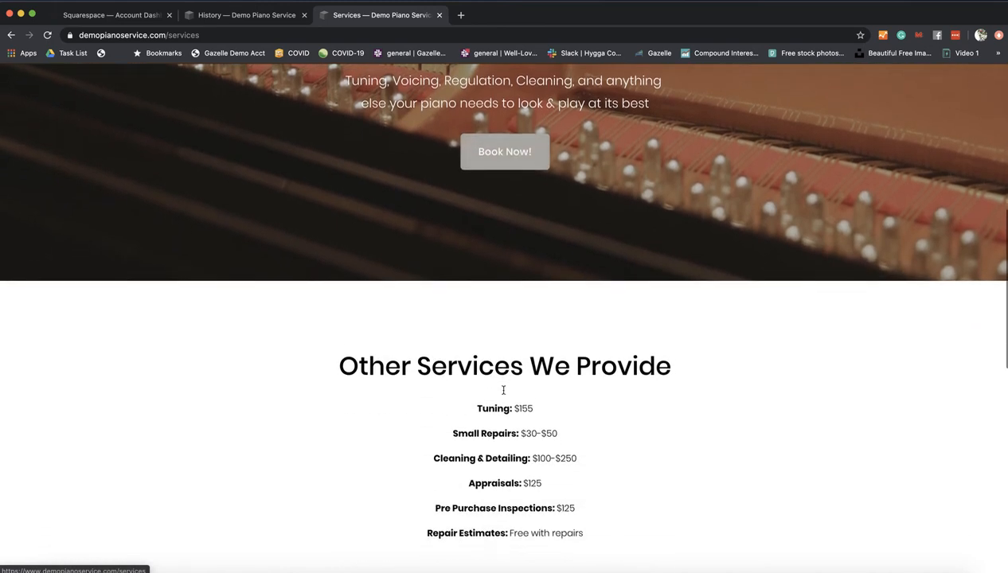
scroll(503, 393, "up", 1)
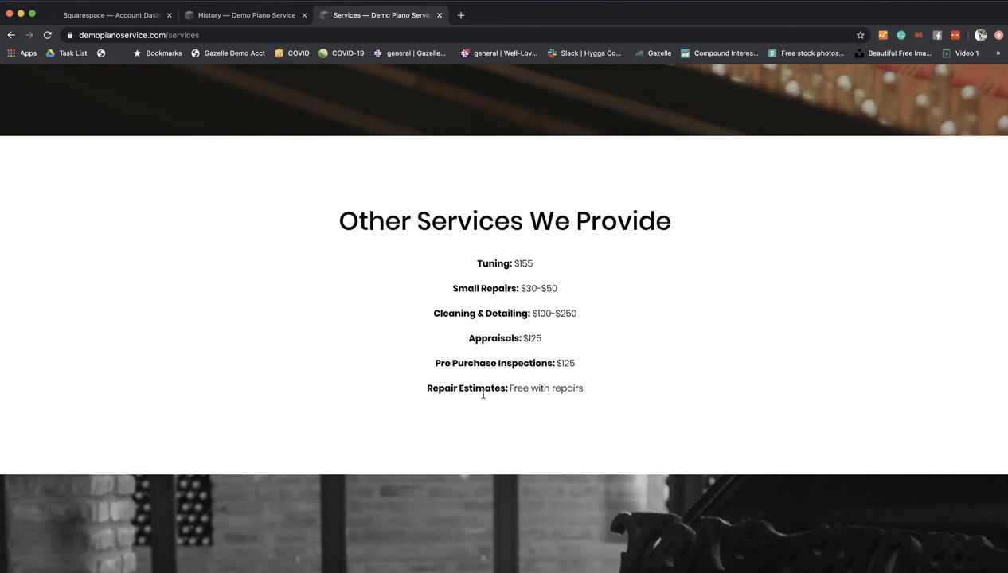
scroll(483, 395, "down", 1)
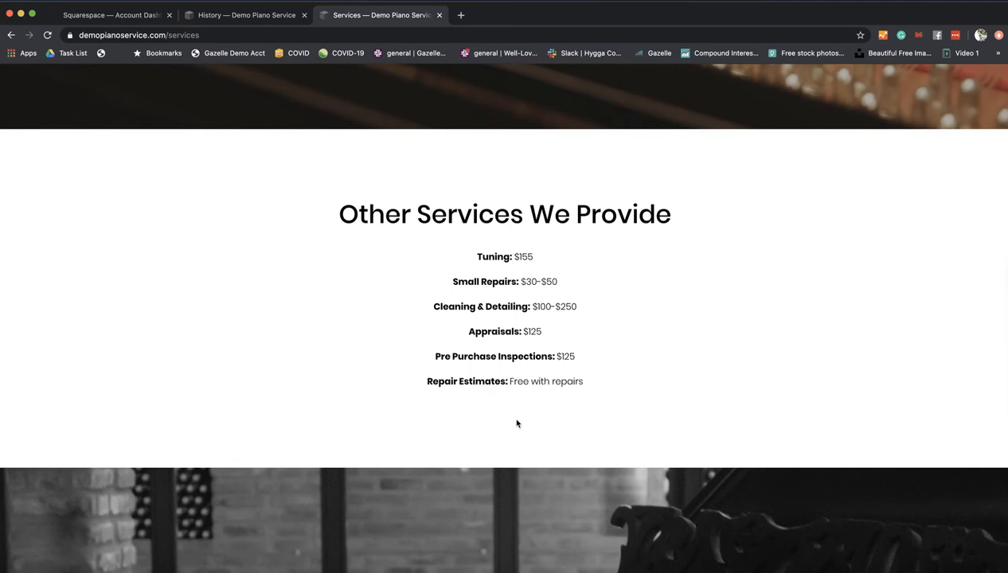
scroll(516, 423, "down", 5)
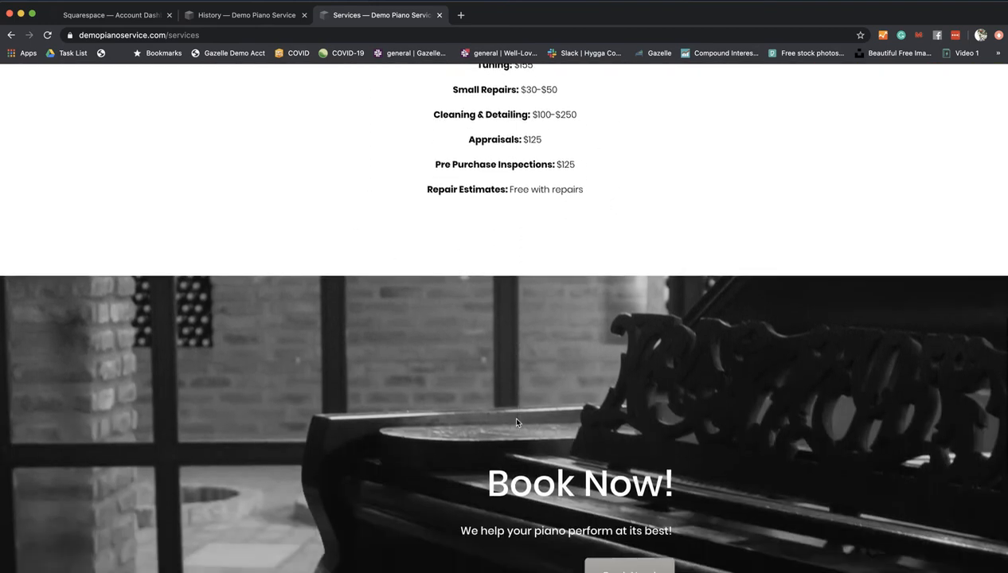
scroll(516, 423, "down", 2)
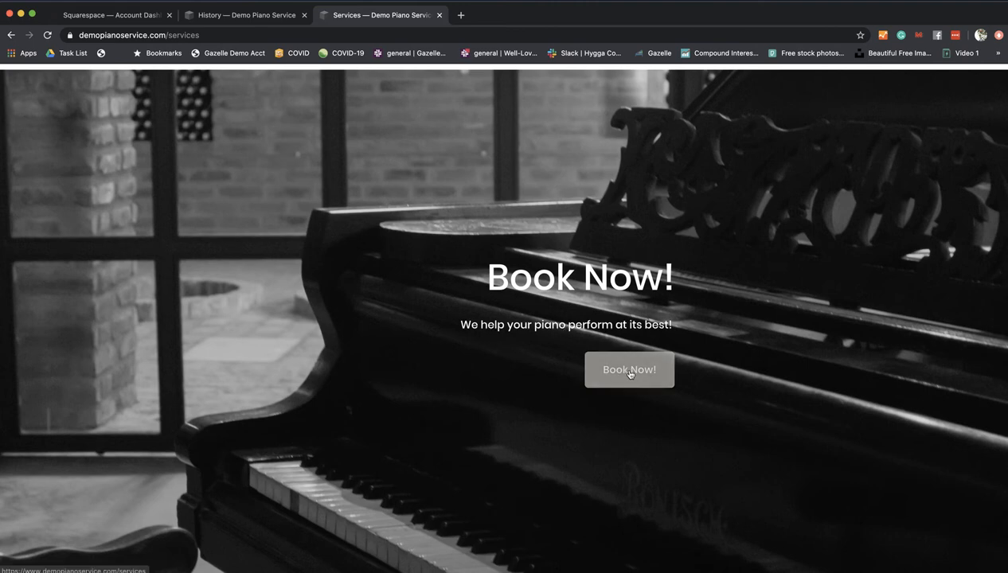
scroll(310, 254, "down", 2)
scroll(311, 254, "up", 6)
scroll(311, 255, "up", 8)
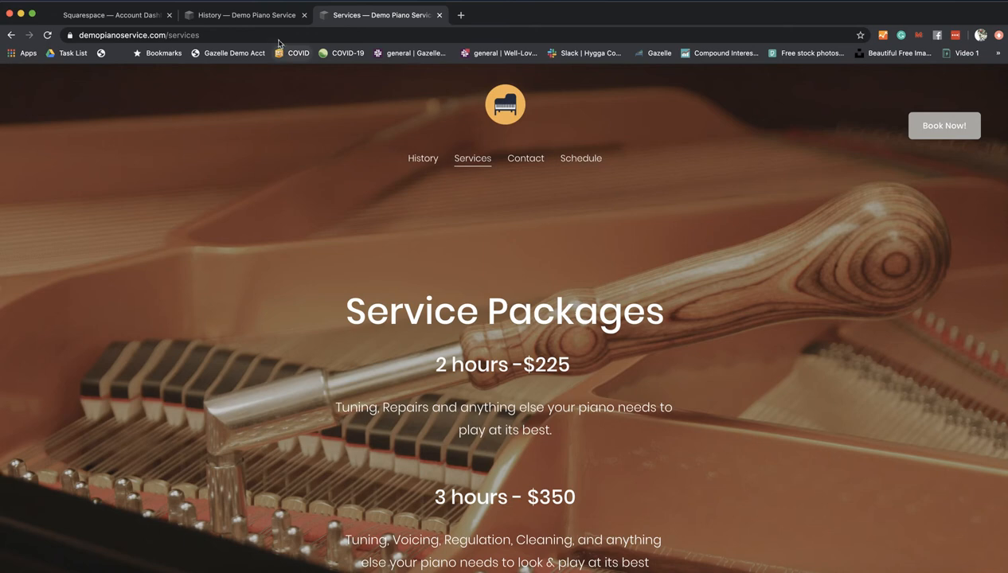
Return to the Squarespace editor's browser tab and save the History page, leaving edit mode.
left_click(252, 17)
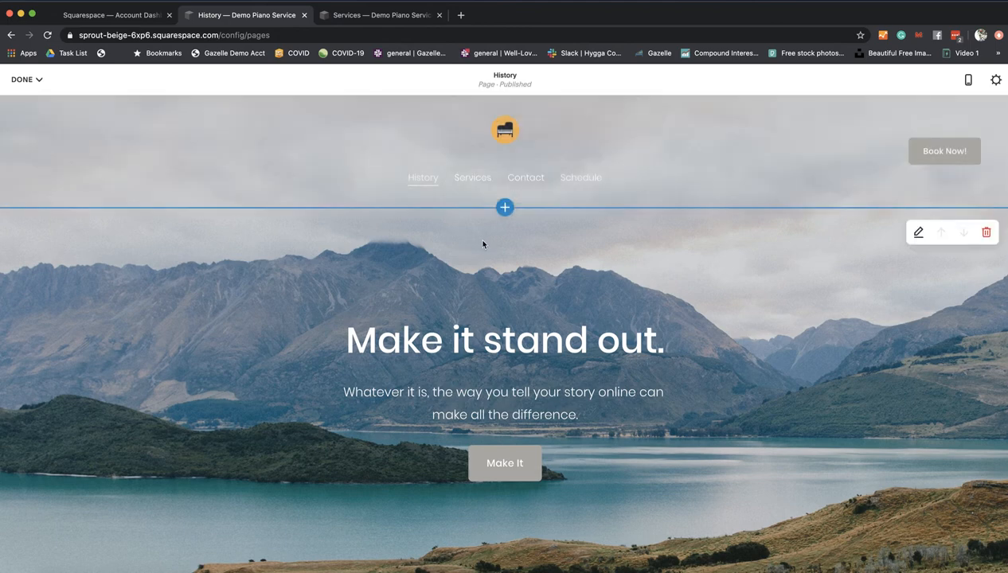
left_click(24, 80)
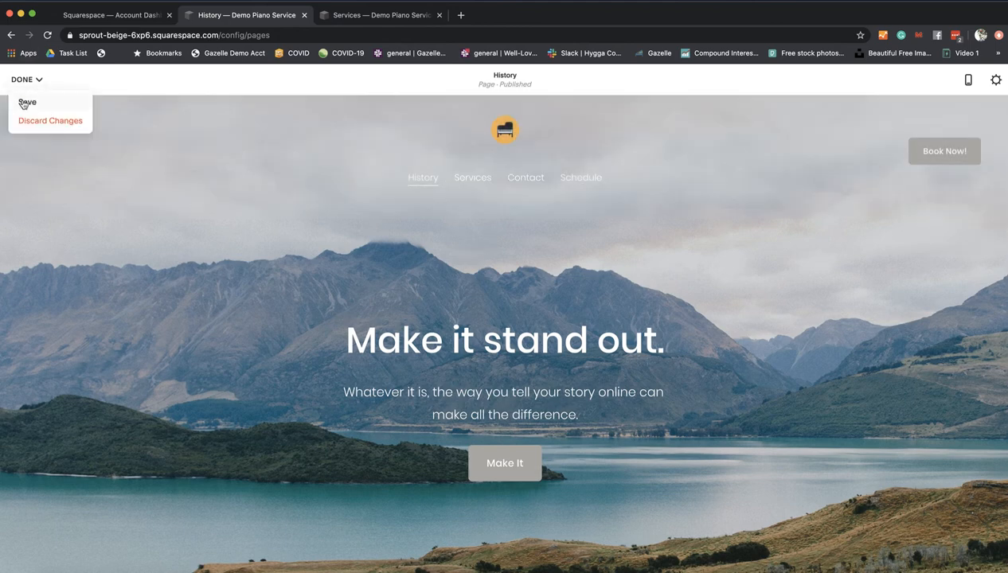
left_click(26, 103)
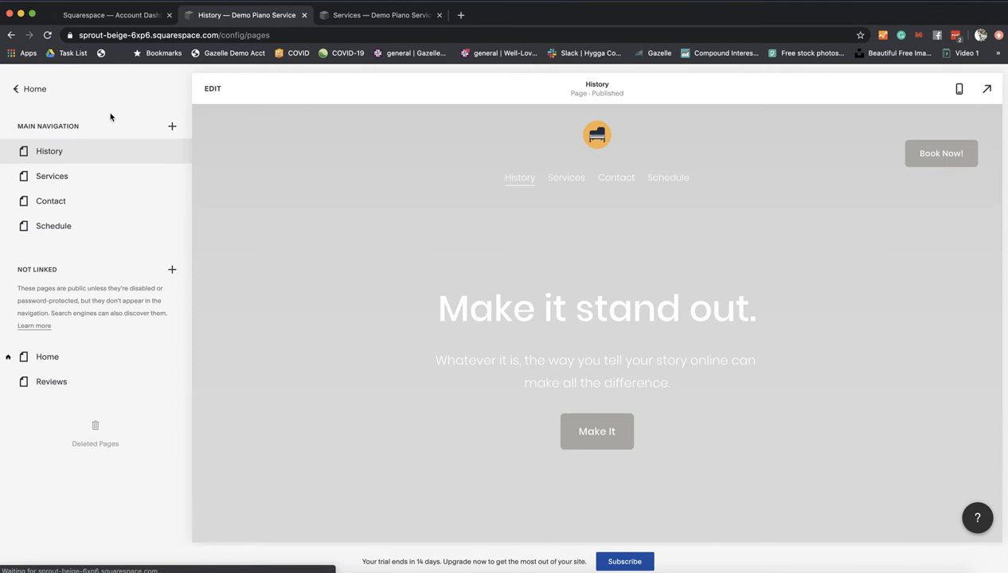
Open the Services page for editing and add the centred "Make it stand out." headline section with the lake and mountains image.
left_click(52, 176)
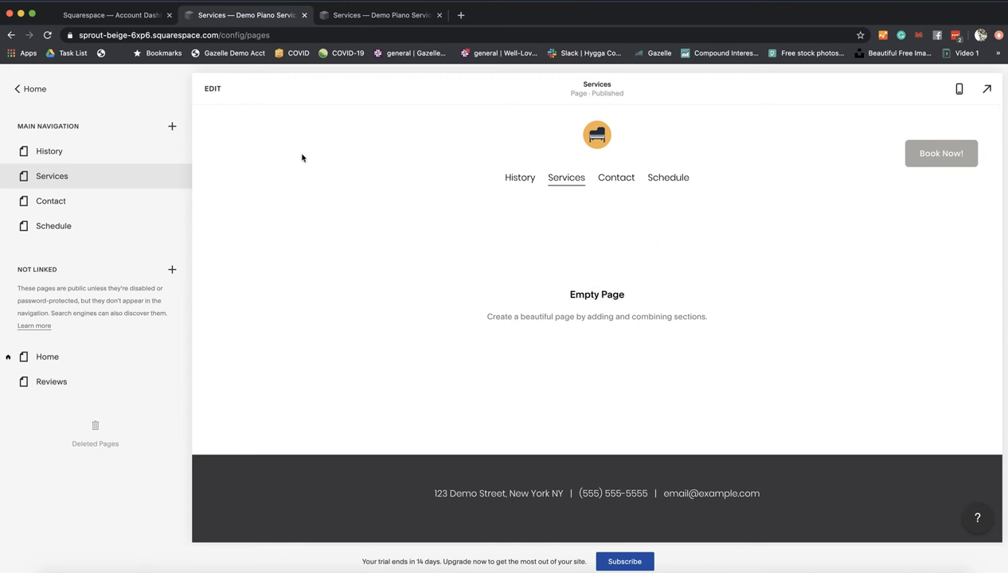
left_click(210, 90)
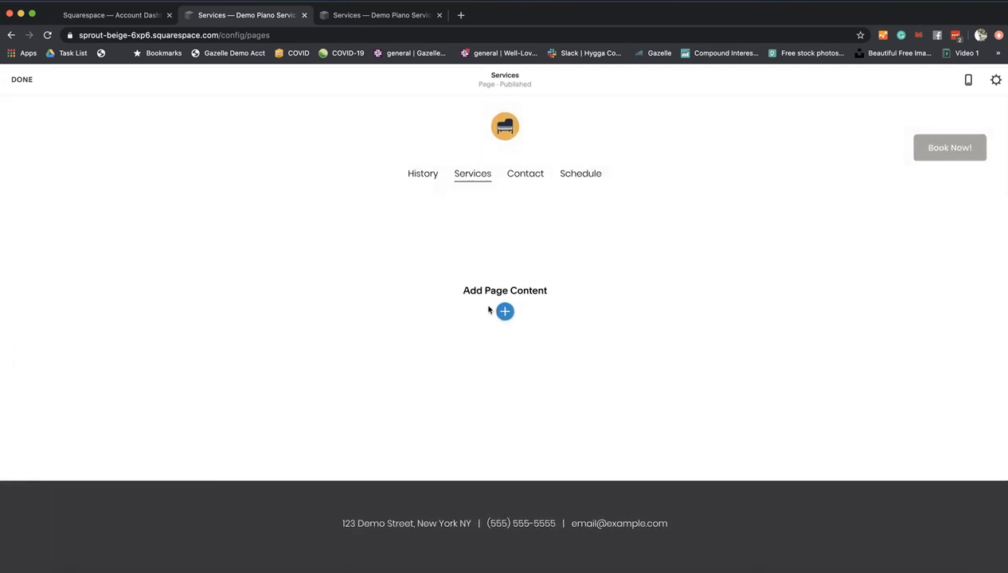
left_click(505, 320)
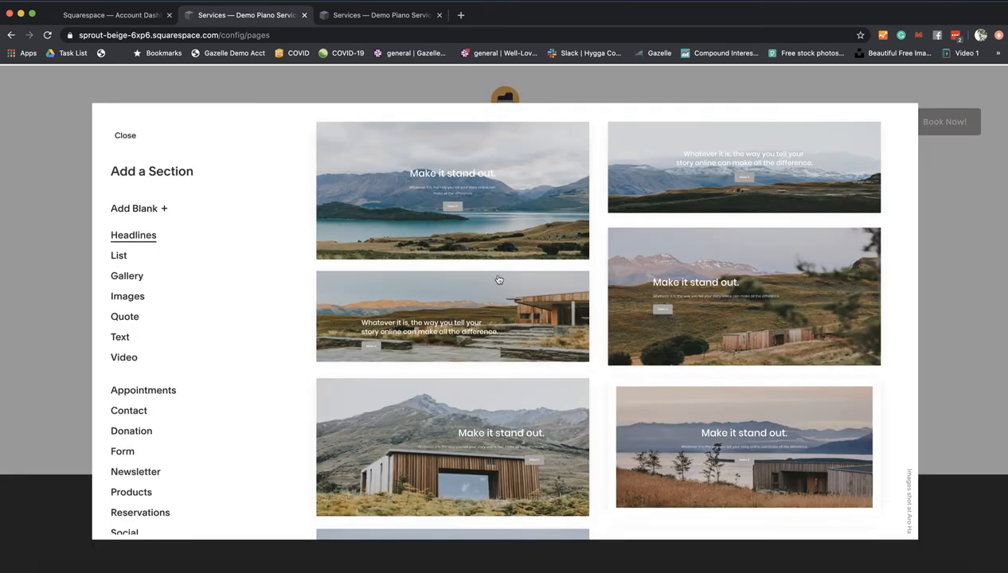
left_click(447, 190)
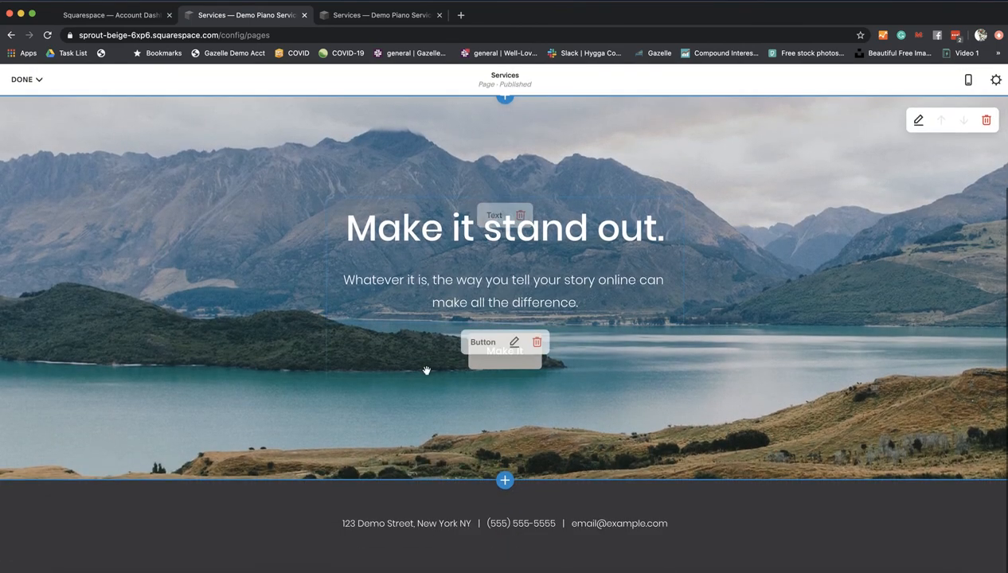
Add a text section with a centred "Make it stand out." heading and short paragraph below the Services page's headline section.
left_click(505, 480)
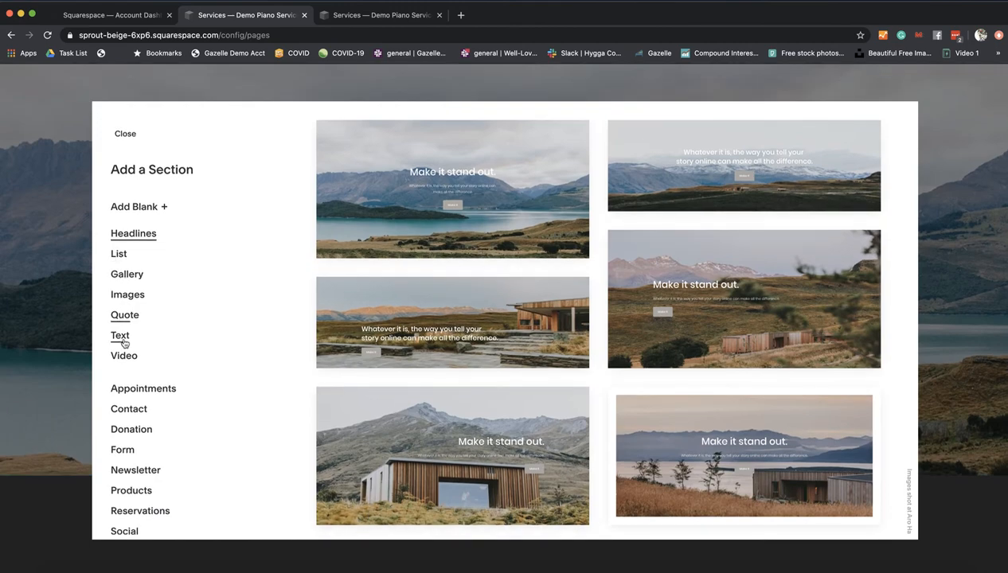
left_click(120, 336)
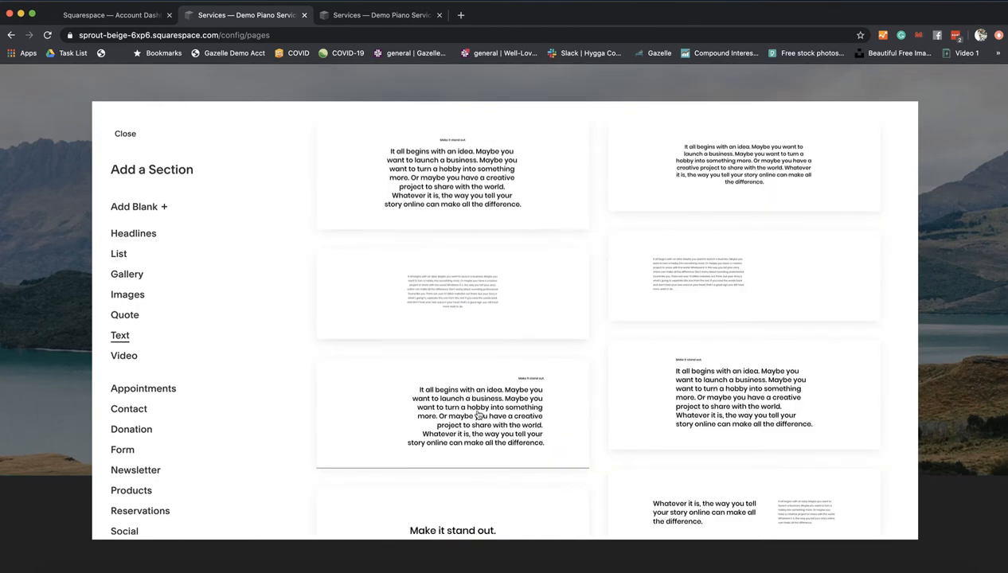
scroll(469, 342, "down", 5)
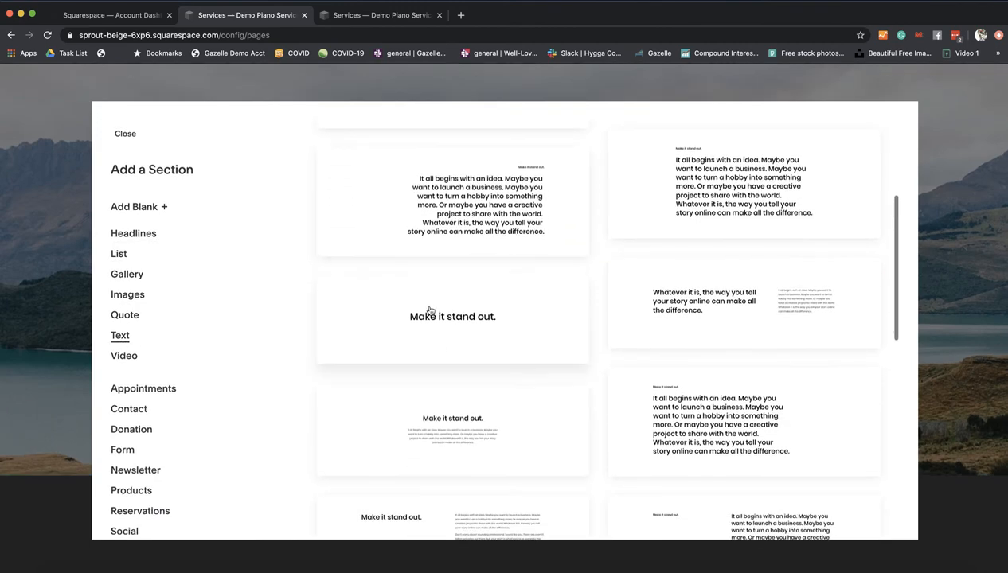
left_click(460, 414)
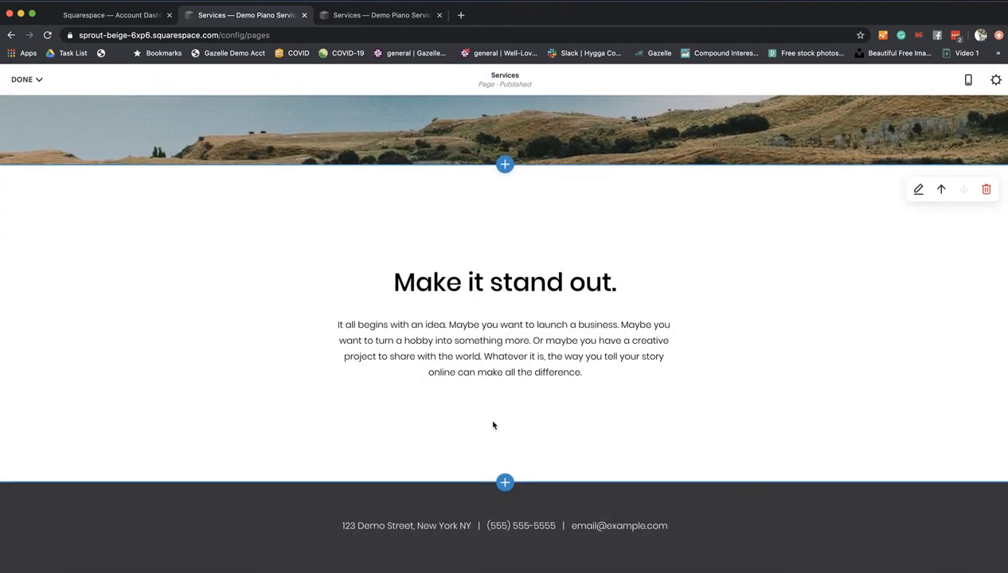
Add a second lake-image headline section at the end of the Services page and save the page, leaving edit mode.
left_click(505, 482)
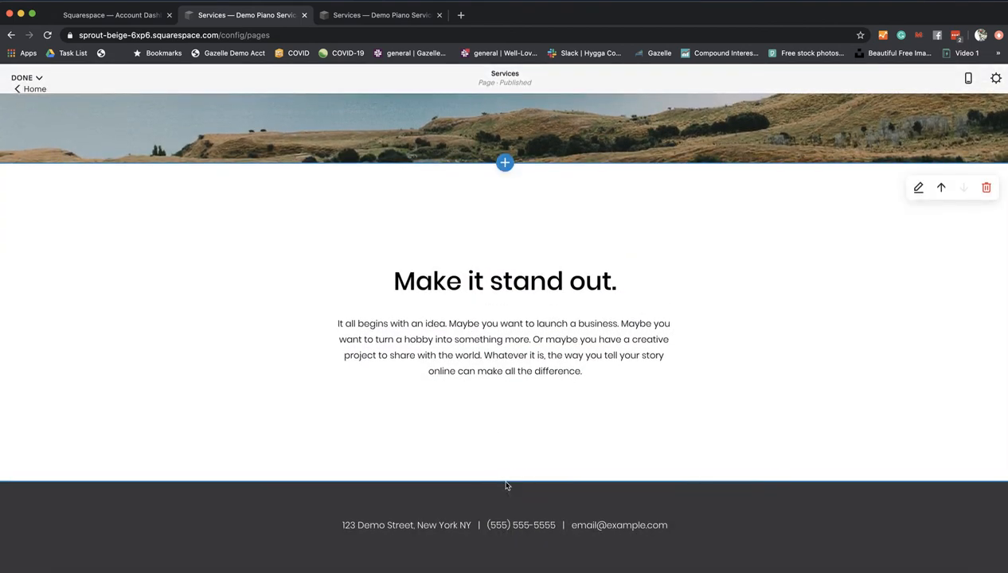
left_click(130, 233)
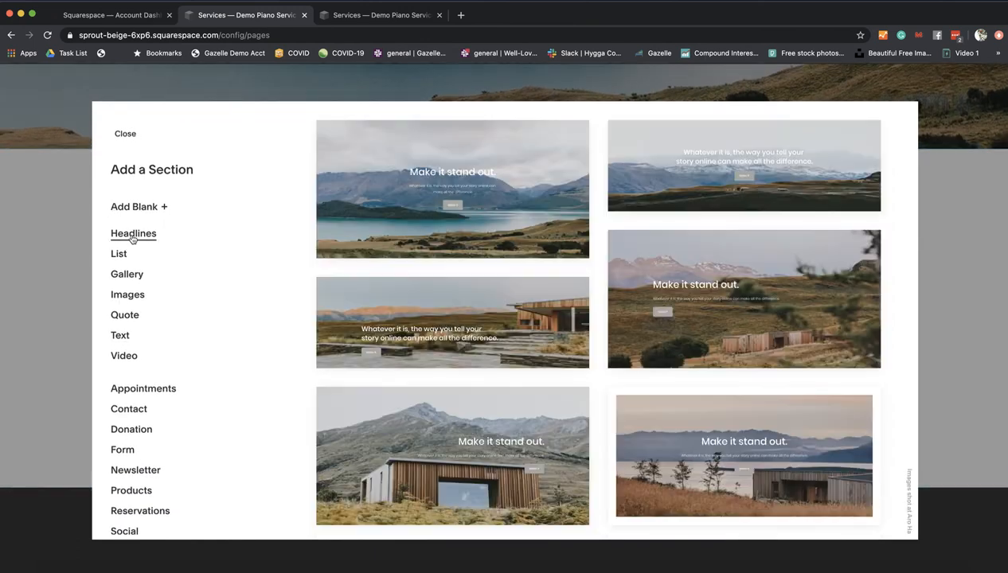
left_click(470, 205)
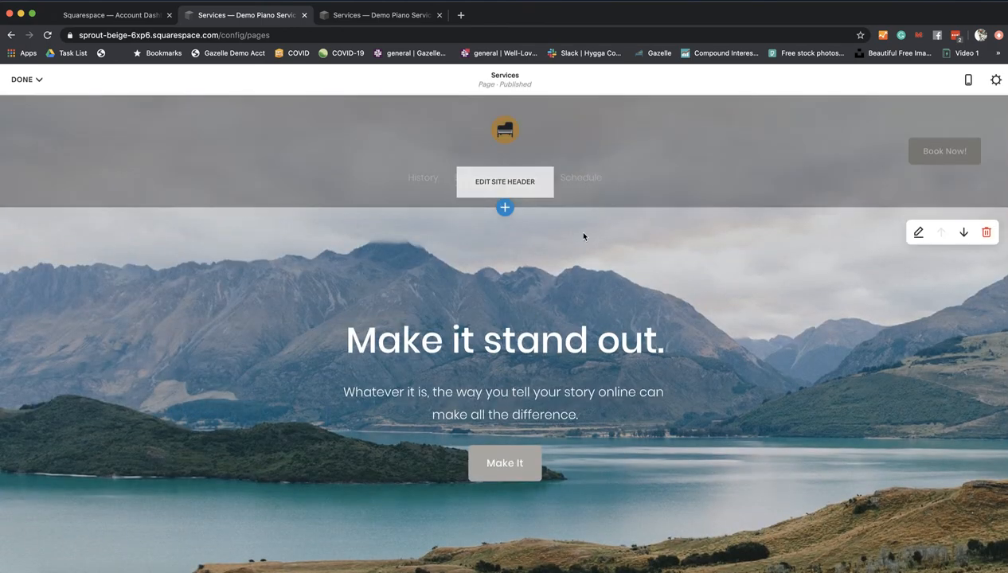
left_click(29, 80)
left_click(29, 102)
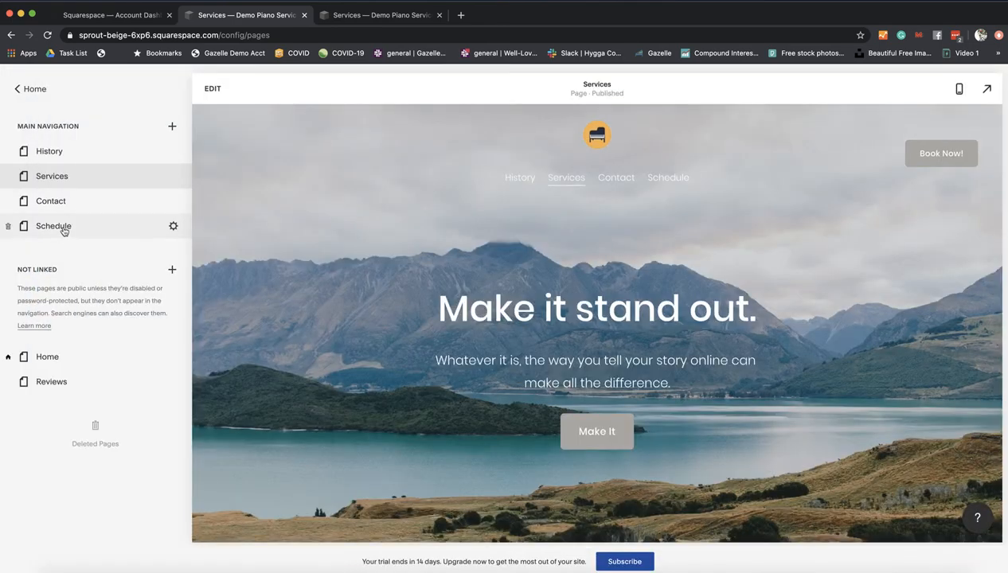
Open the Schedule page, then switch to the live site and examine its Schedule page's online booking and 5 Star Reviews sections.
left_click(53, 226)
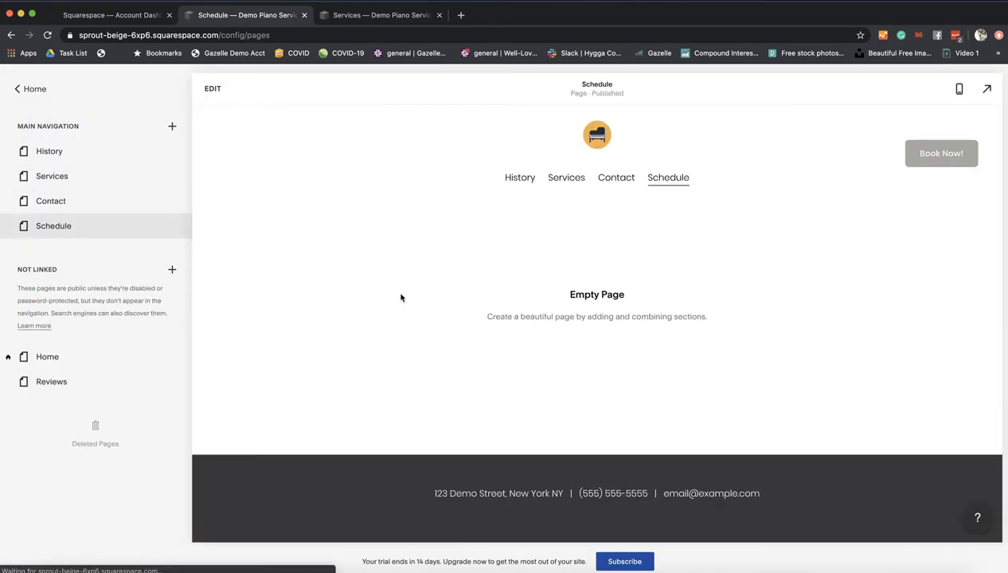
left_click(397, 16)
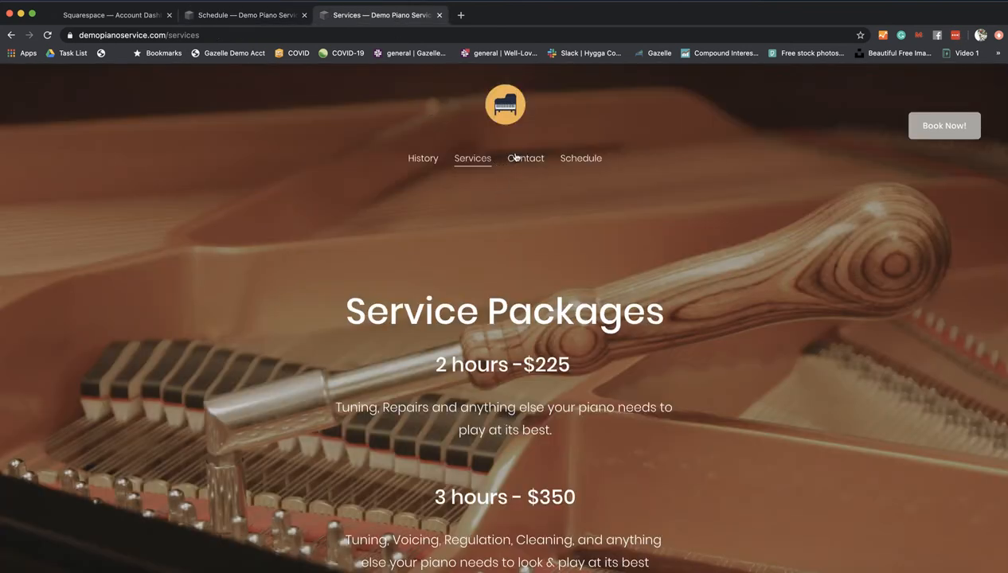
left_click(579, 162)
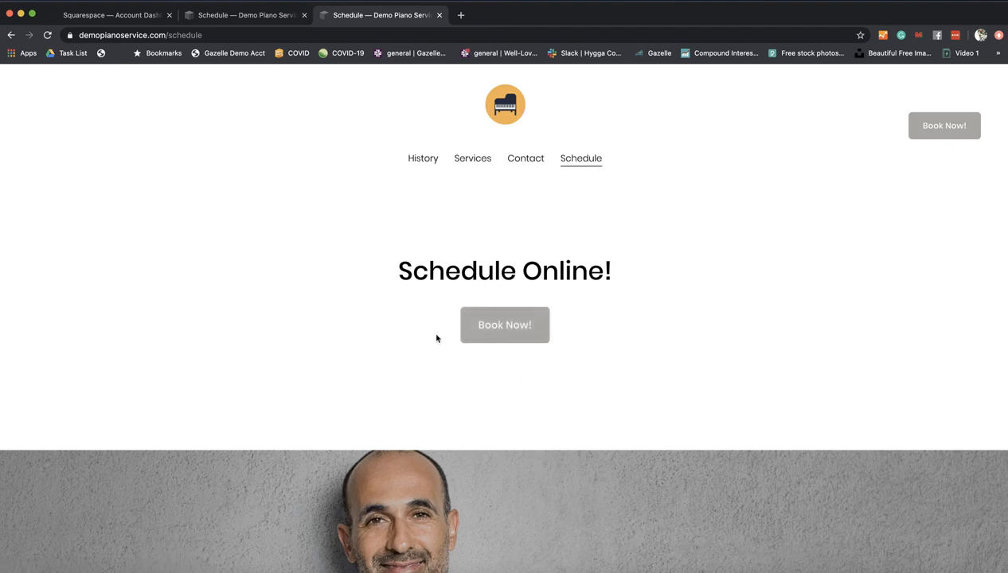
scroll(501, 342, "down", 5)
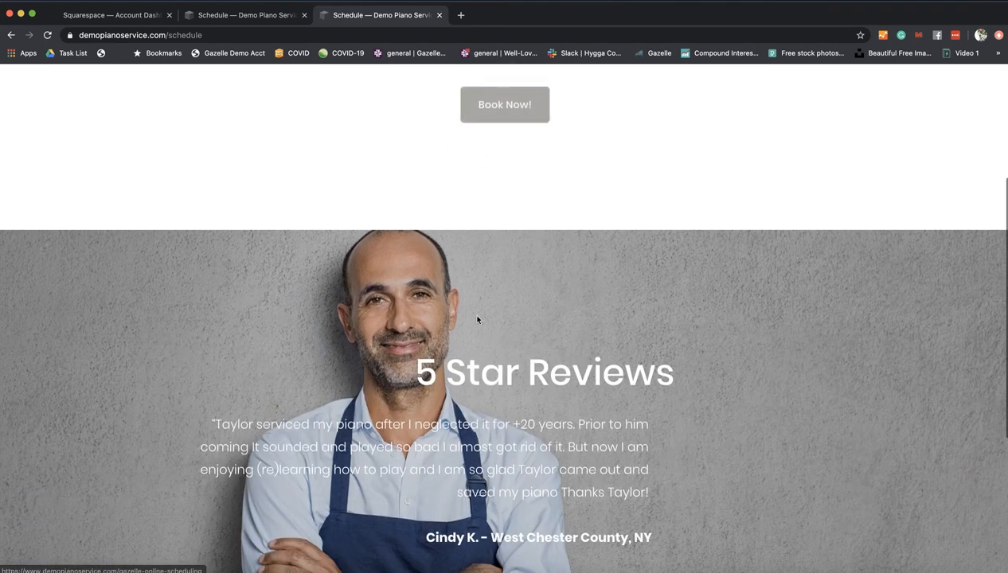
scroll(471, 415, "down", 4)
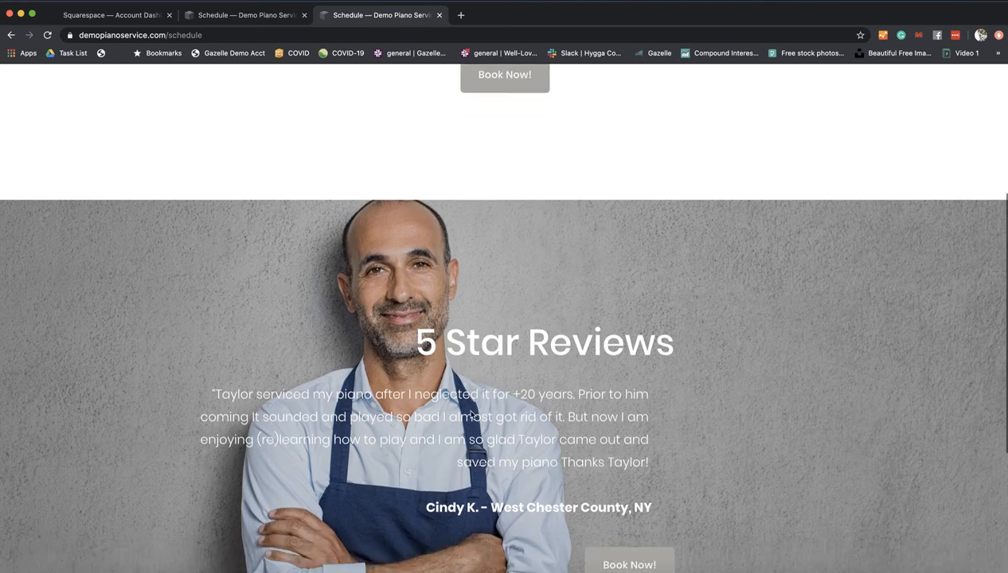
scroll(472, 415, "up", 9)
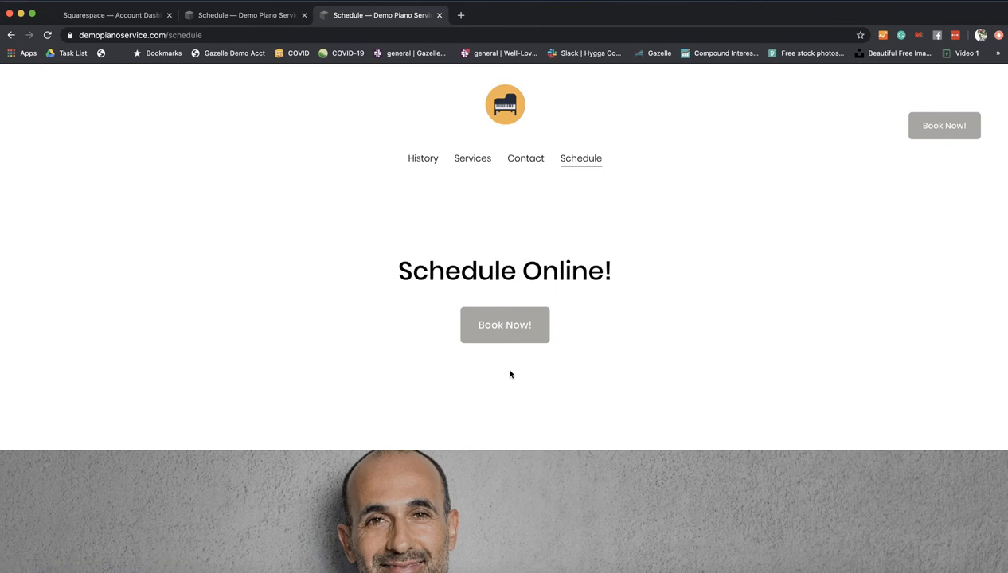
scroll(510, 374, "down", 4)
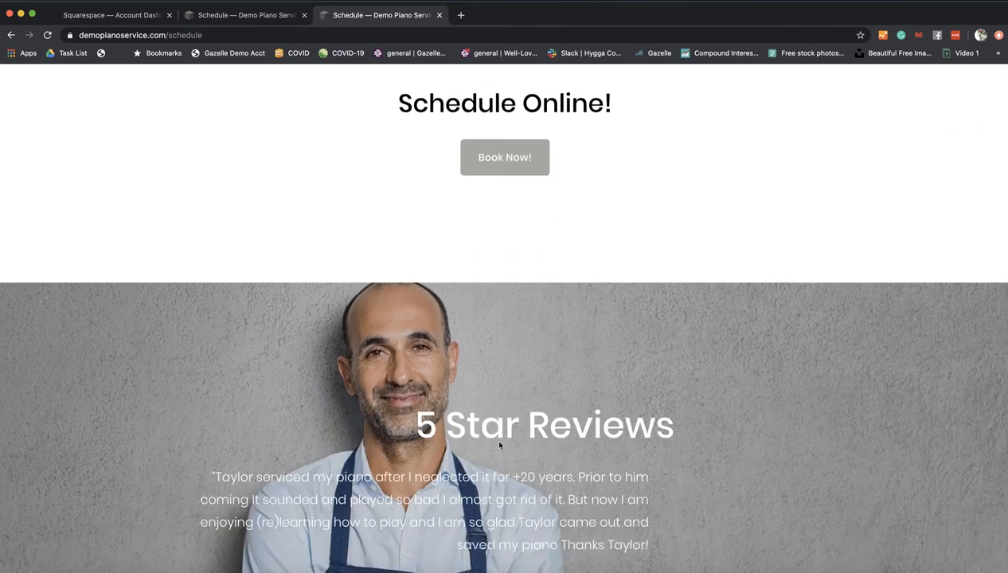
scroll(498, 444, "down", 4)
scroll(486, 442, "up", 8)
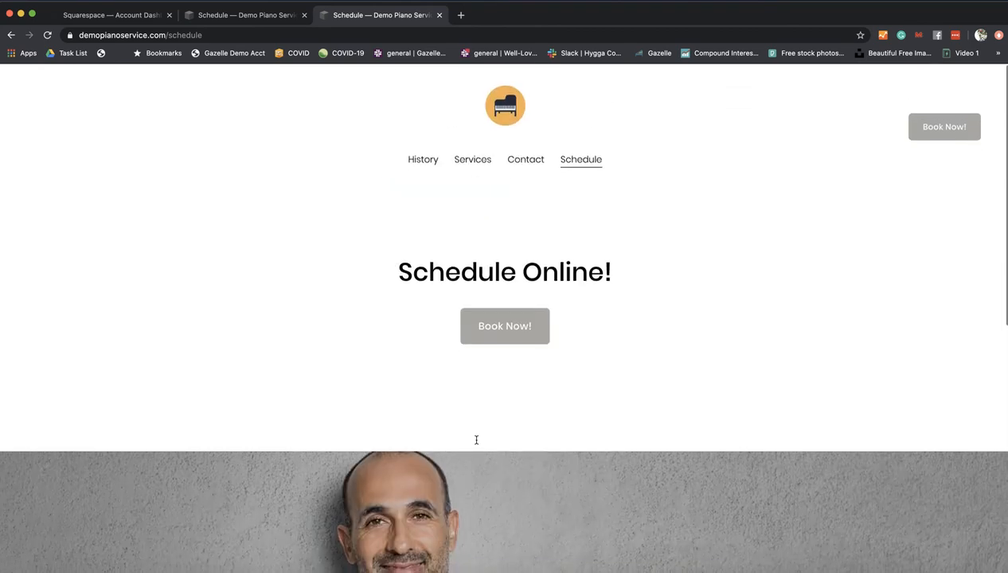
Open the live Contact page and examine its logo image, business contact details, booking button and footer.
left_click(519, 163)
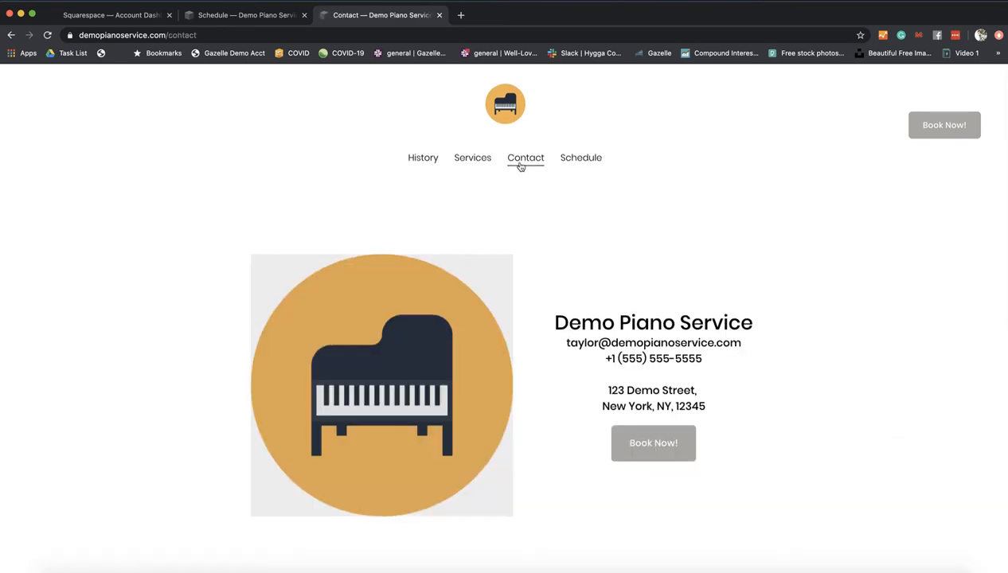
scroll(520, 166, "down", 3)
scroll(520, 166, "up", 3)
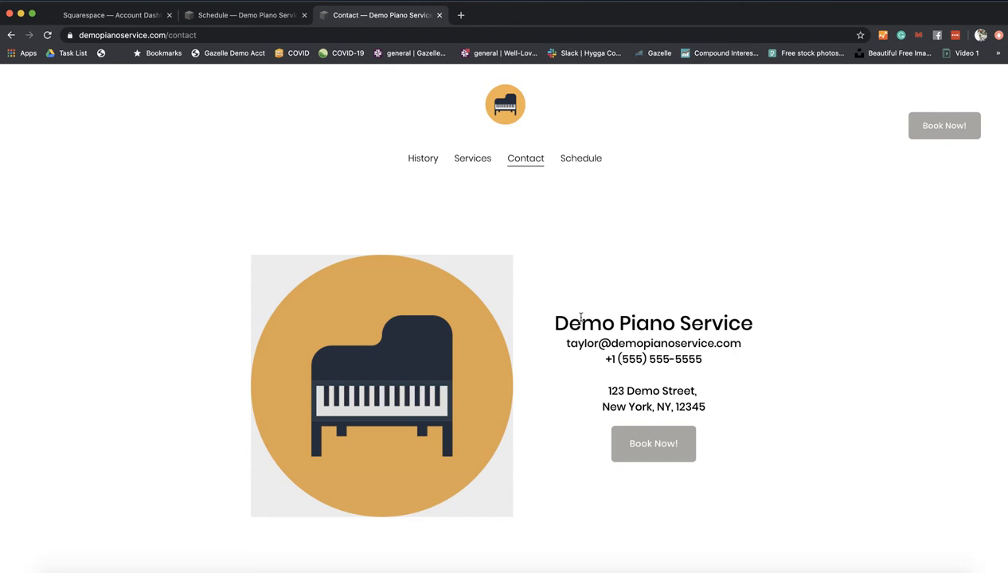
scroll(569, 453, "down", 3)
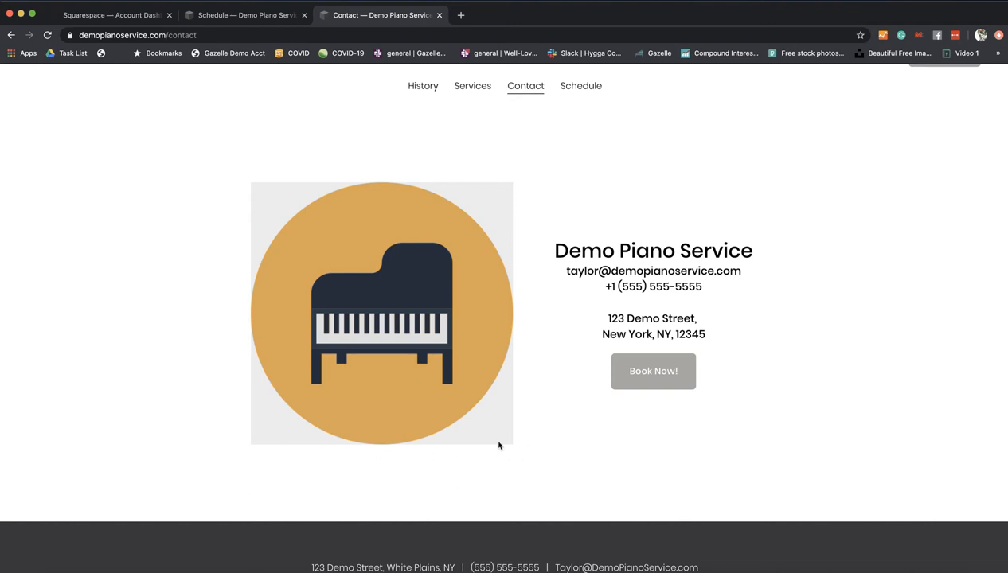
scroll(498, 446, "up", 2)
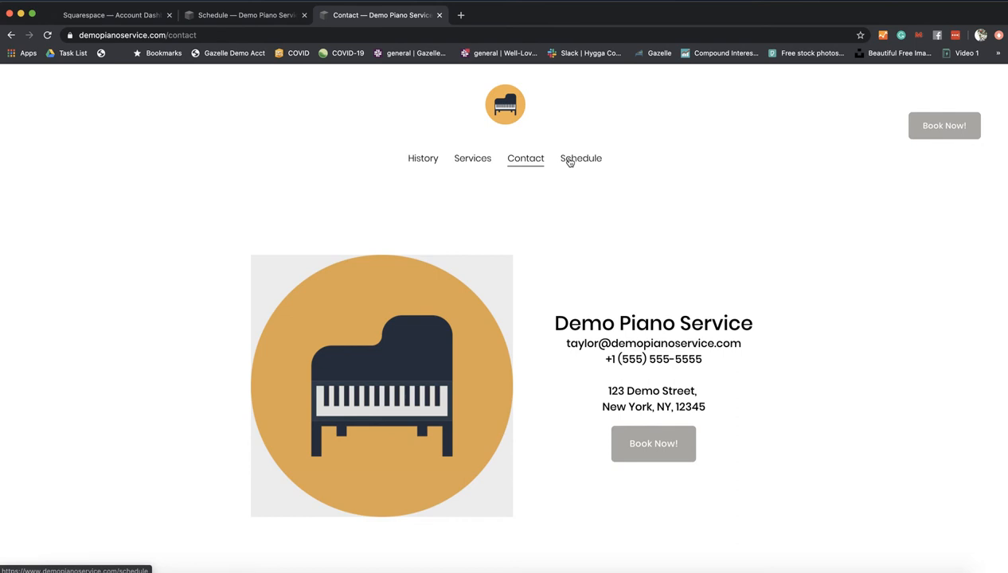
Return to the Squarespace editor's browser tab, open the Contact page and examine the contact line in its footer.
left_click(249, 19)
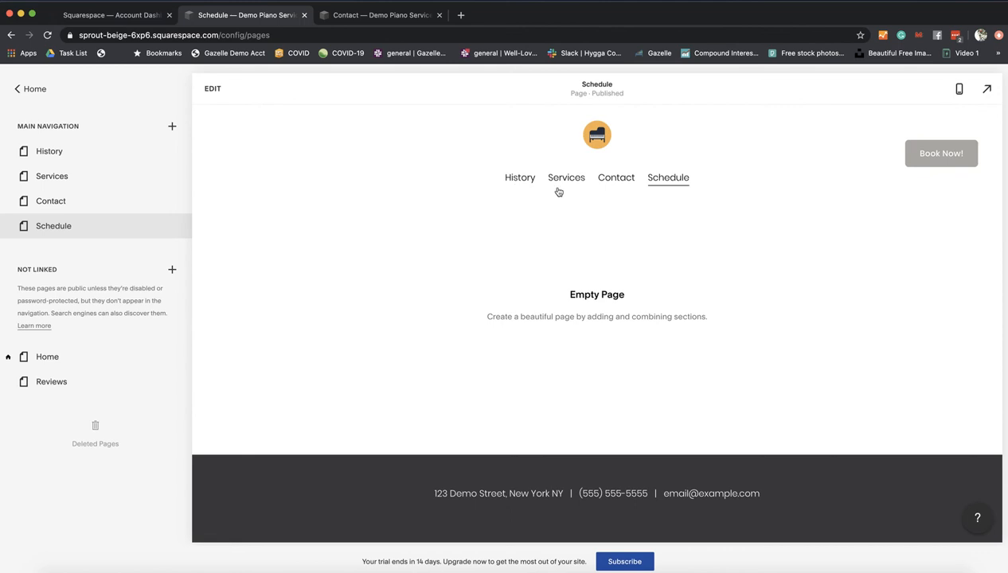
left_click(615, 180)
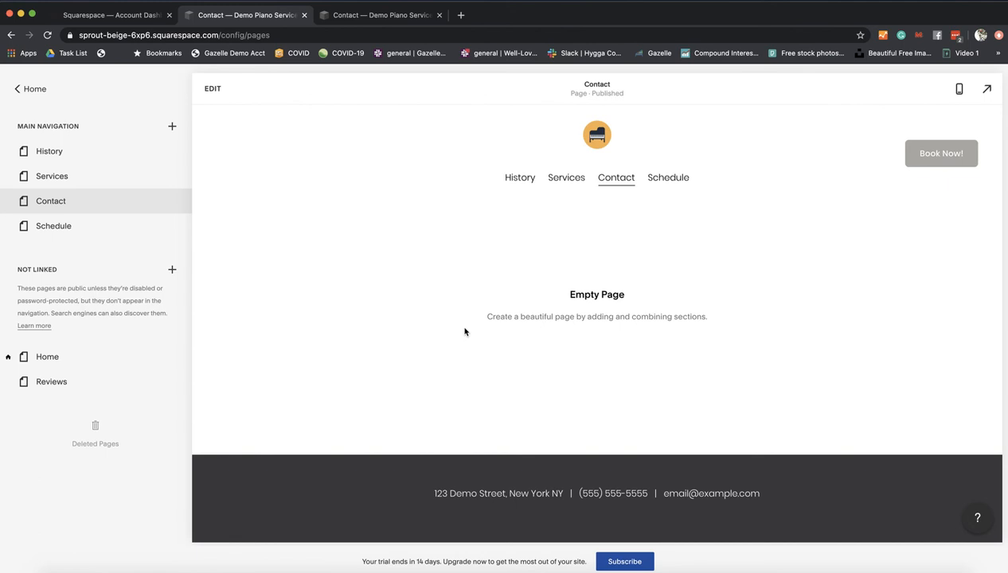
left_click_drag(433, 494, 846, 512)
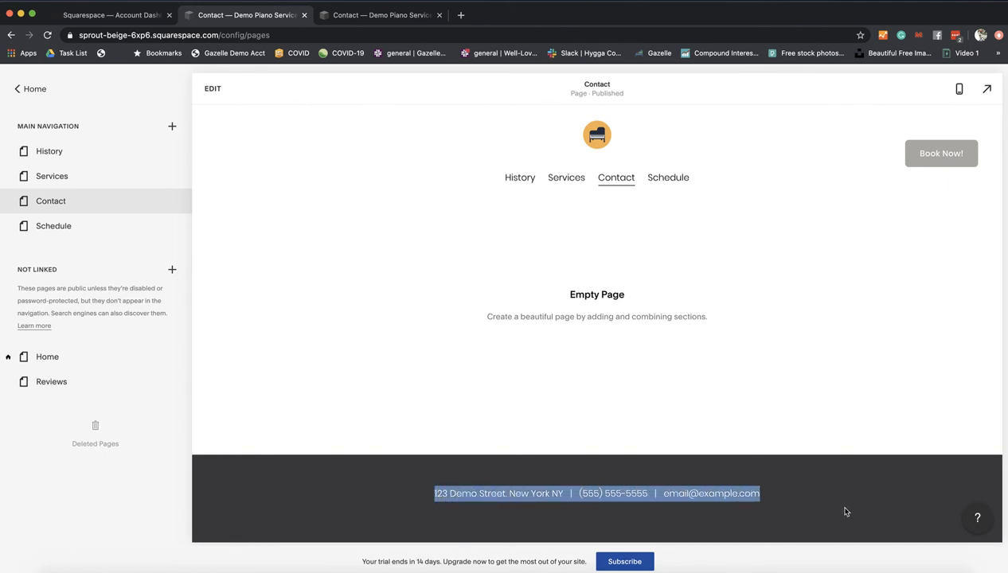
left_click(838, 510)
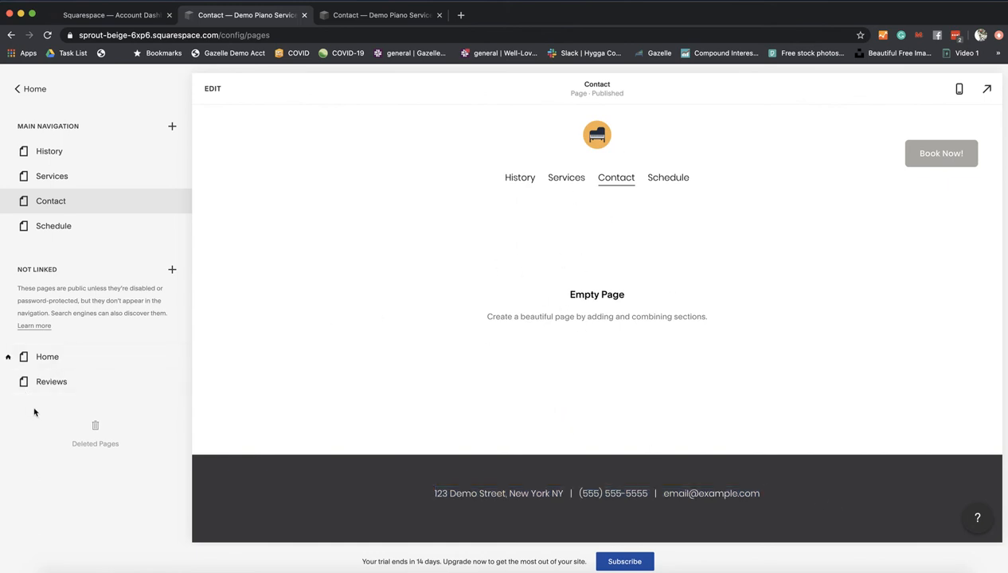
Add a blank page named "Terms of Service" to the Not Linked pages.
left_click(172, 270)
left_click(171, 269)
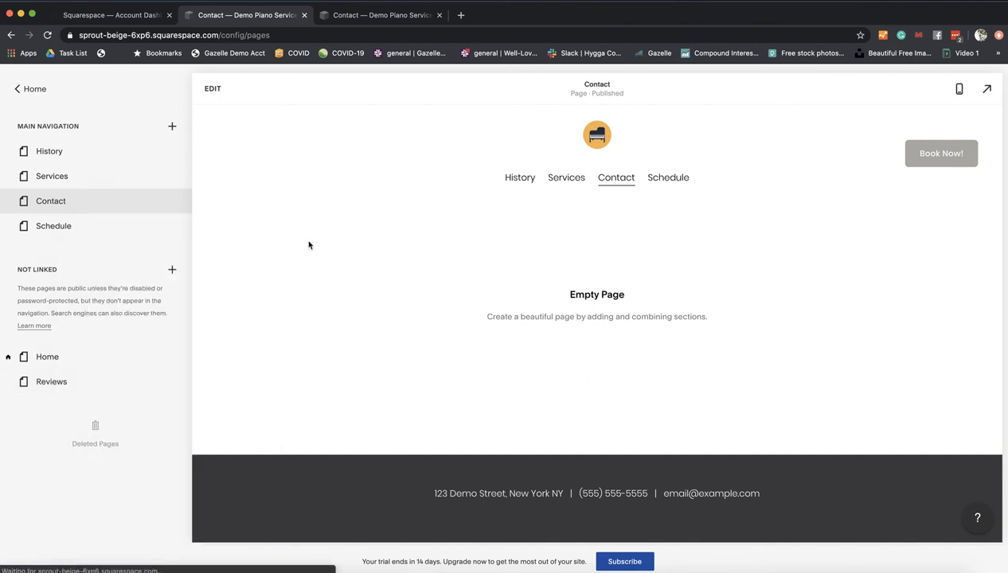
type("Ter")
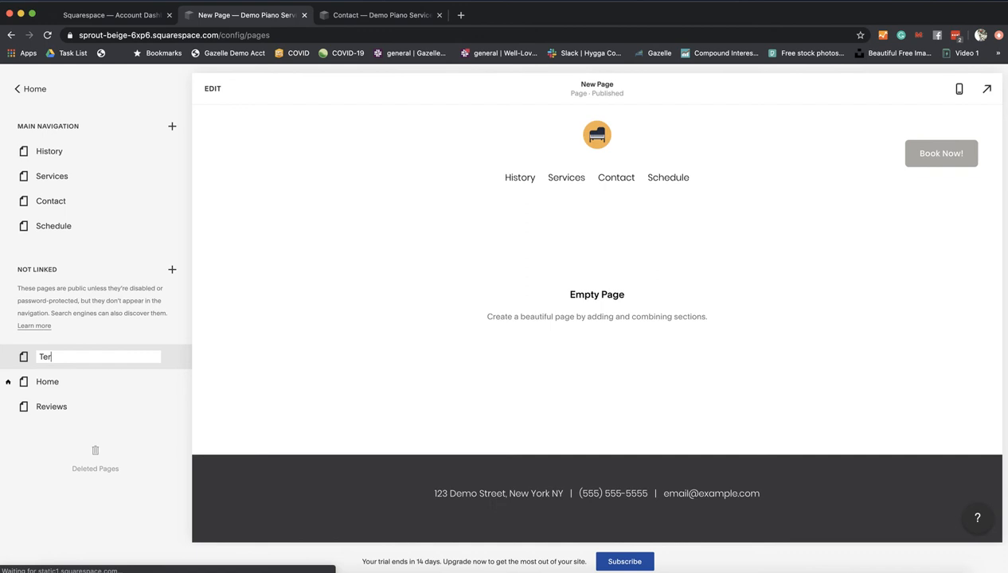
type("ms of Service")
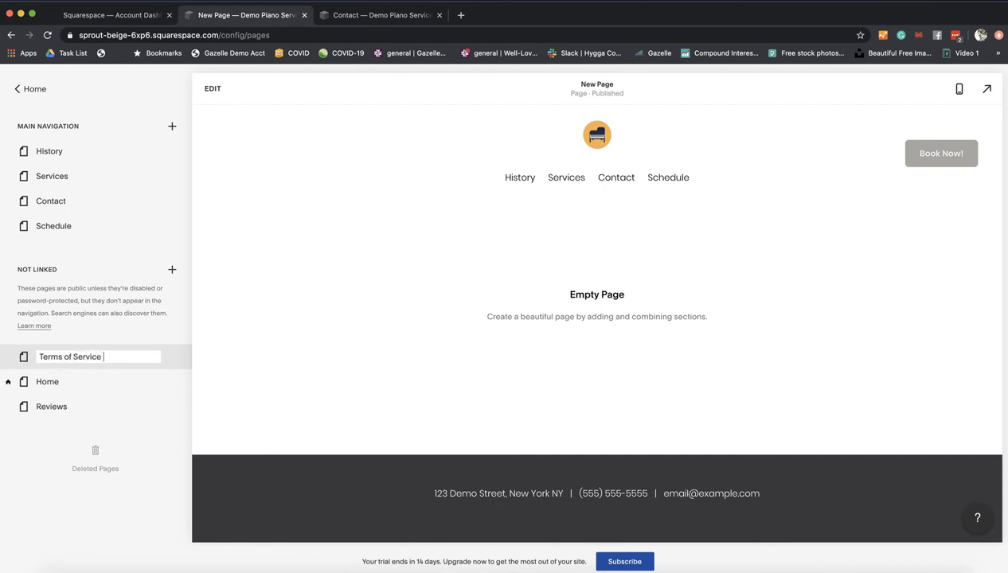
key("Return")
Add a blank page named "Privacy Policy" to the Not Linked pages.
left_click(172, 270)
left_click(161, 263)
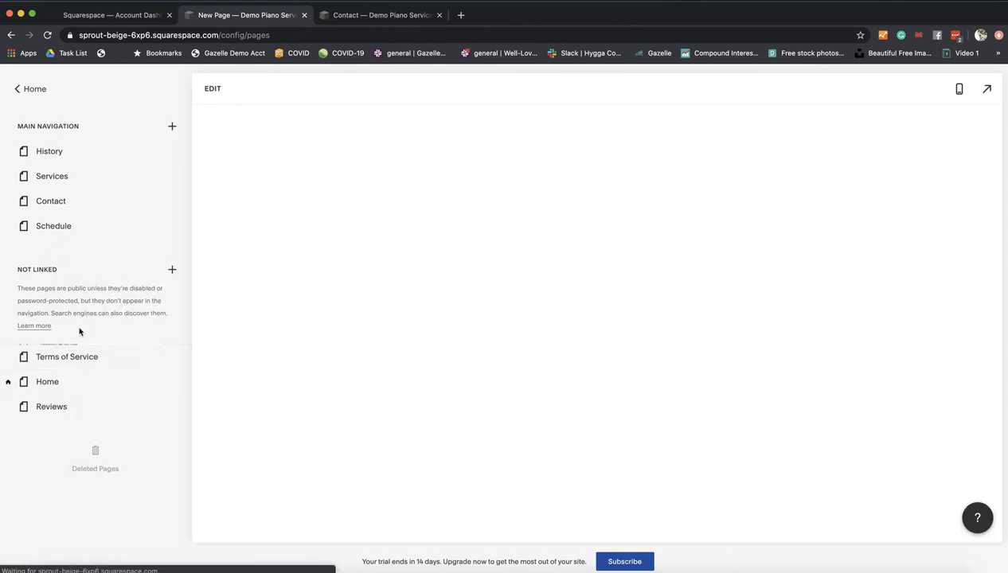
type("Priva")
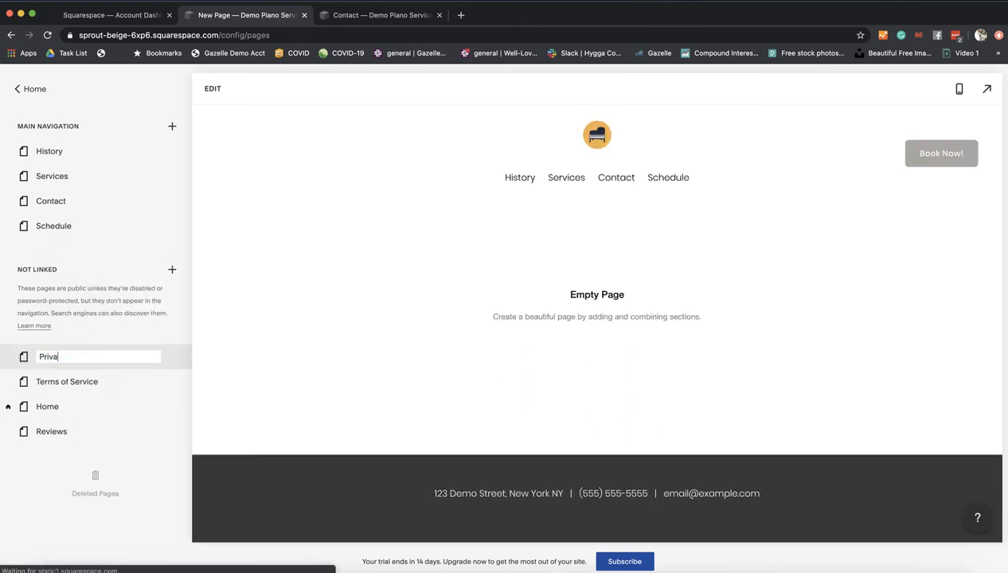
type("cy Policy")
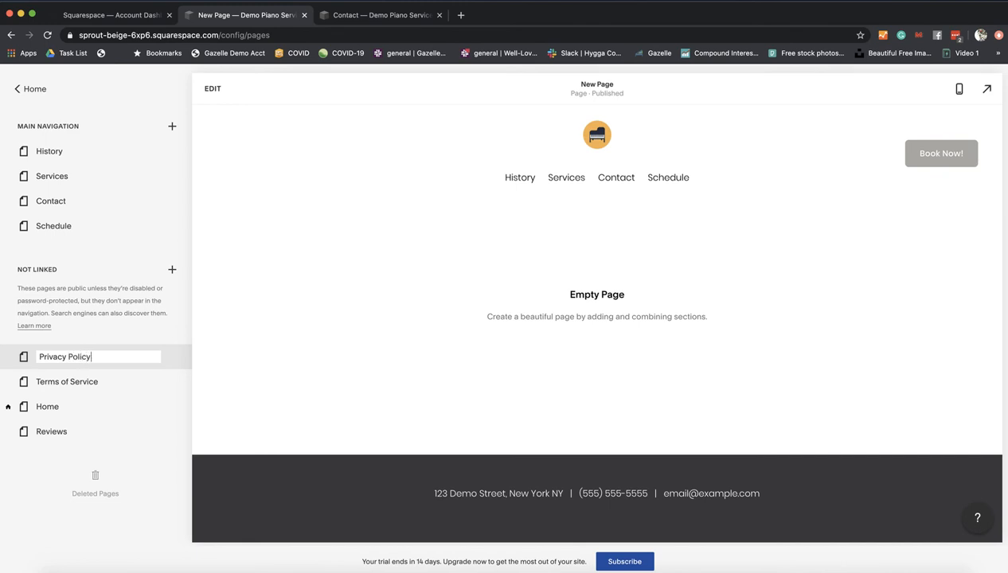
key("BackSpace")
type("e")
key("BackSpace")
type("y")
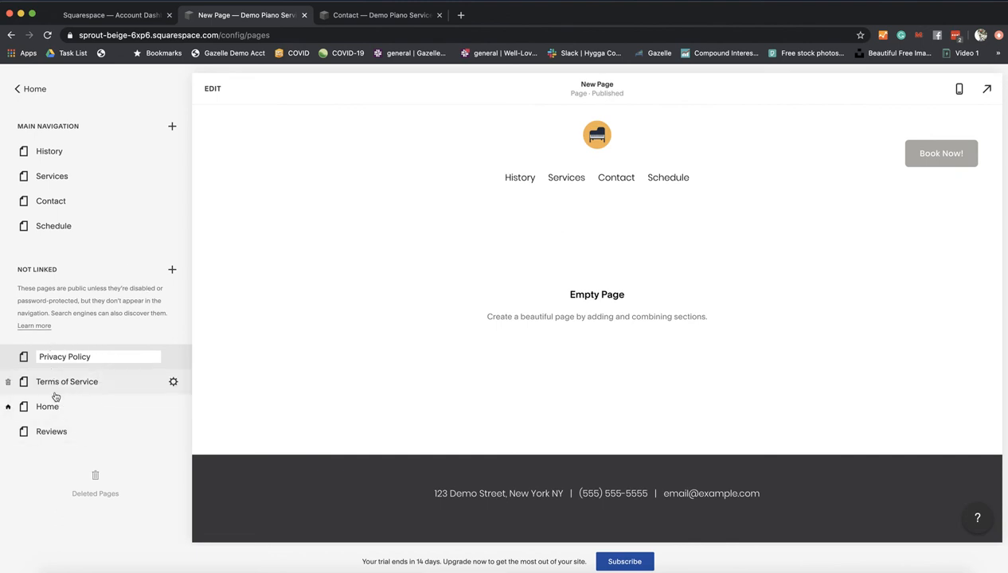
Move the Home and Reviews pages above the policy pages in the Not Linked list and commit the Privacy Policy page name.
left_click_drag(42, 408, 43, 357)
left_click_drag(44, 432, 45, 378)
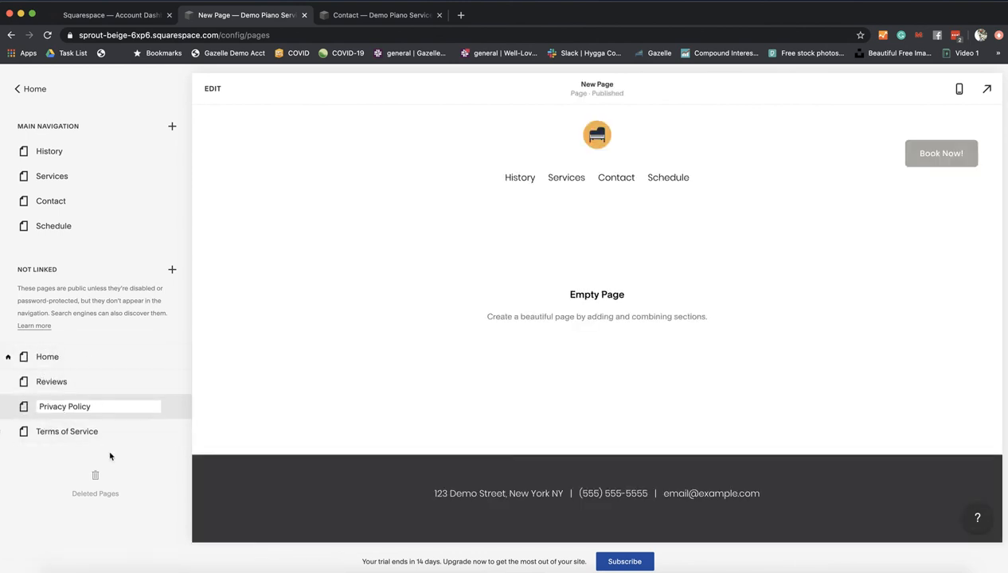
key("Return")
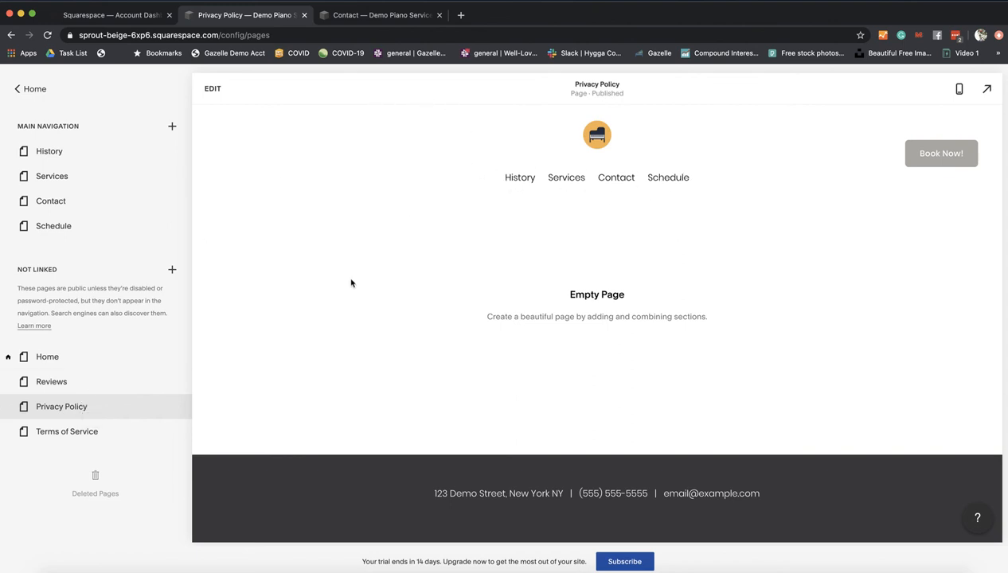
Add a blank Not Linked page named "Google Ad #1" and move it below Terms of Service.
left_click(172, 274)
left_click(162, 269)
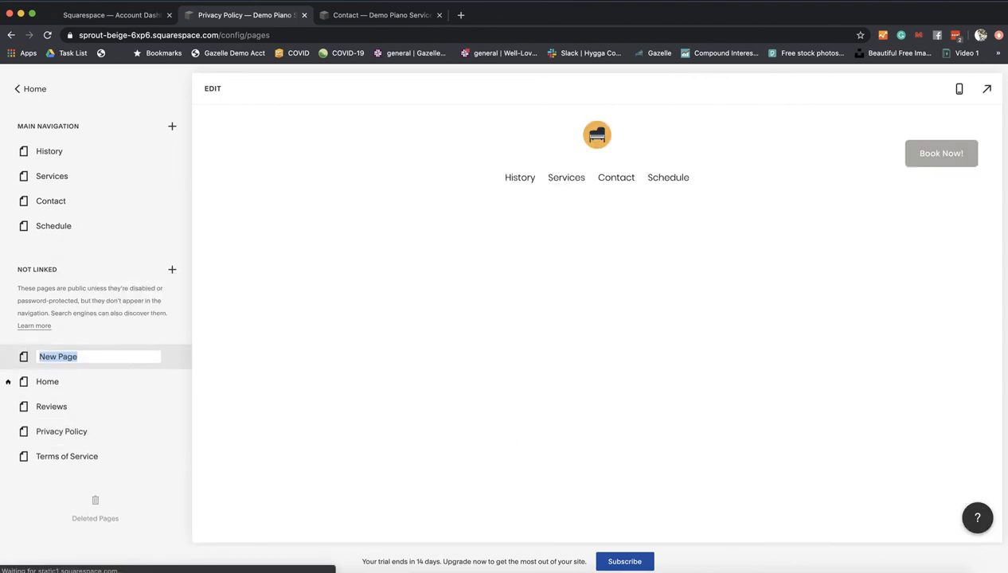
type("Google A")
key("BackSpace")
type("Ad #1")
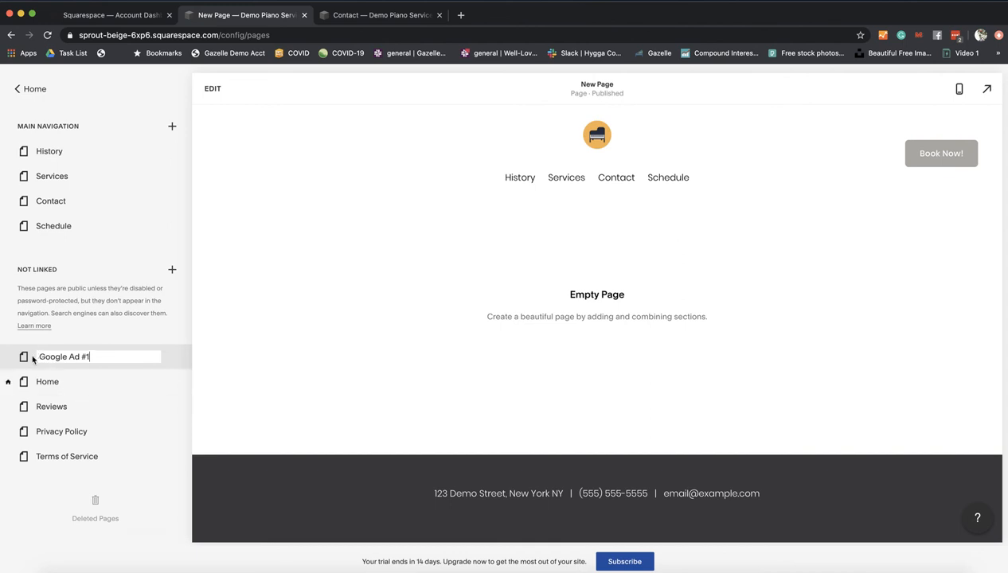
key("Return")
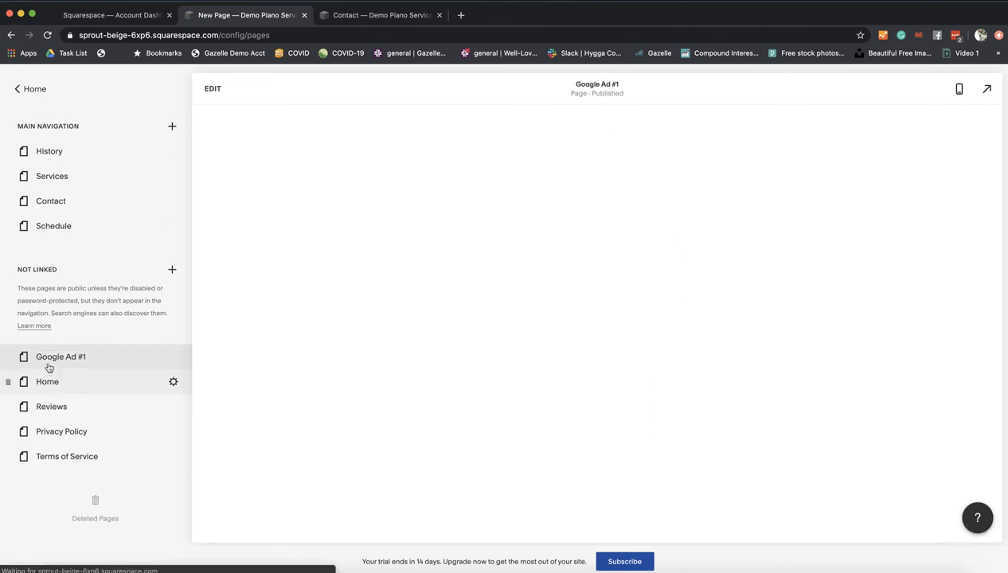
left_click_drag(57, 358, 57, 459)
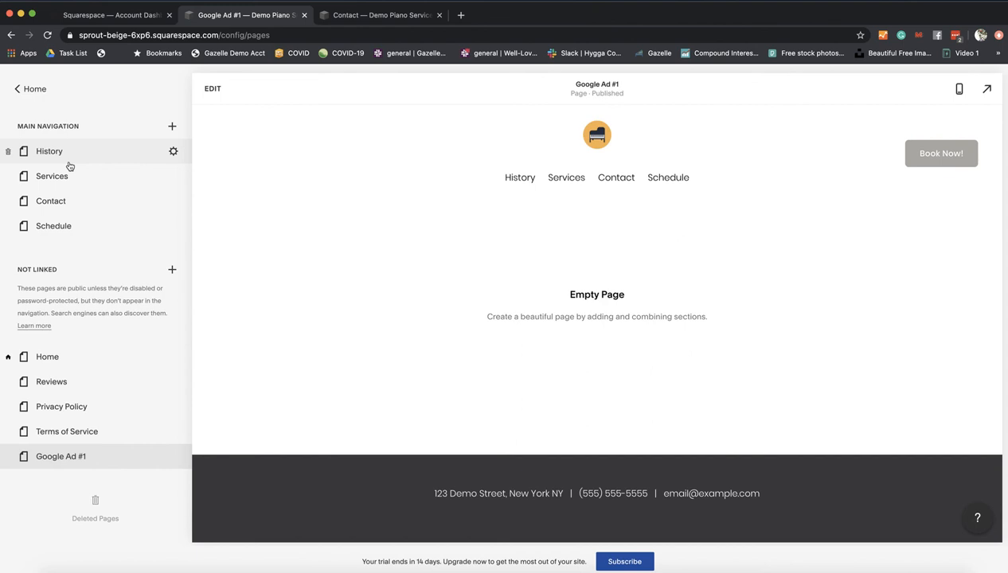
Switch to the live demo site, view its History page and examine the Services page's packages and other services.
left_click(338, 18)
left_click(422, 159)
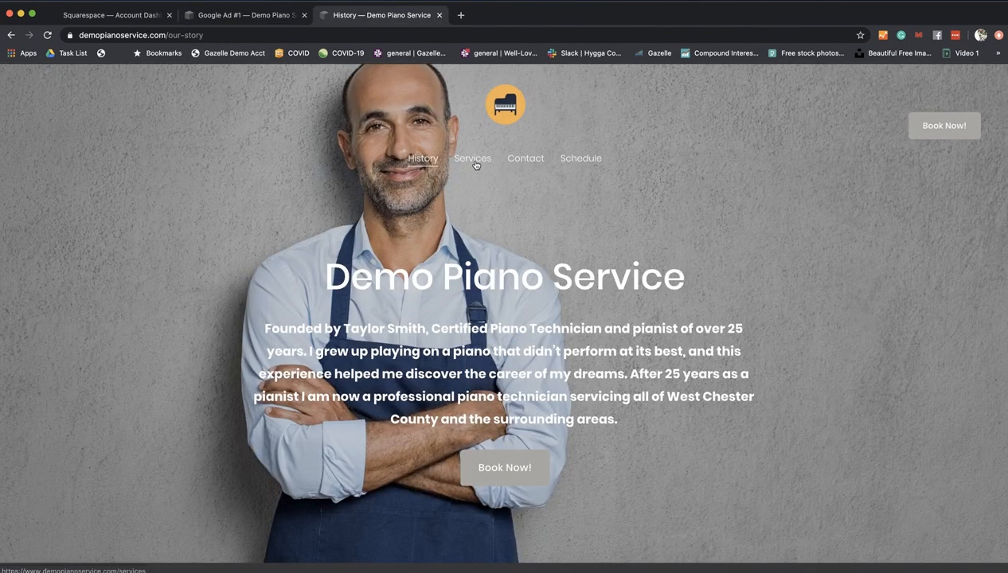
left_click(475, 162)
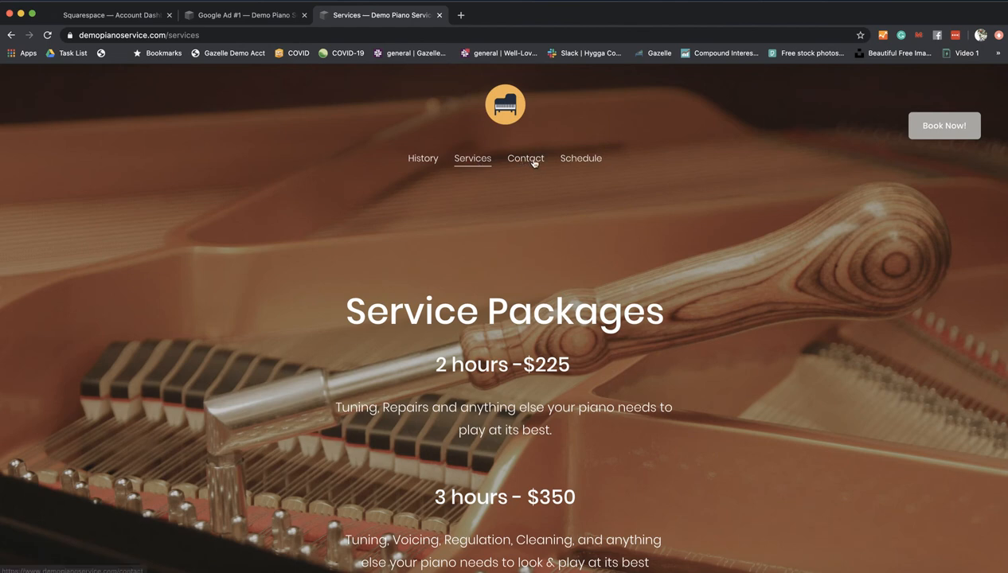
scroll(422, 390, "down", 10)
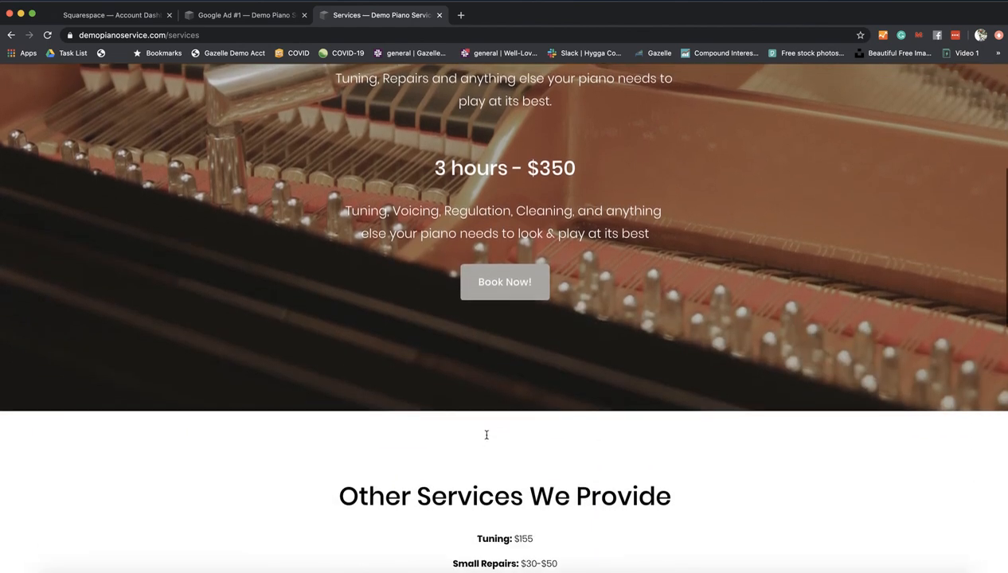
scroll(517, 354, "up", 3)
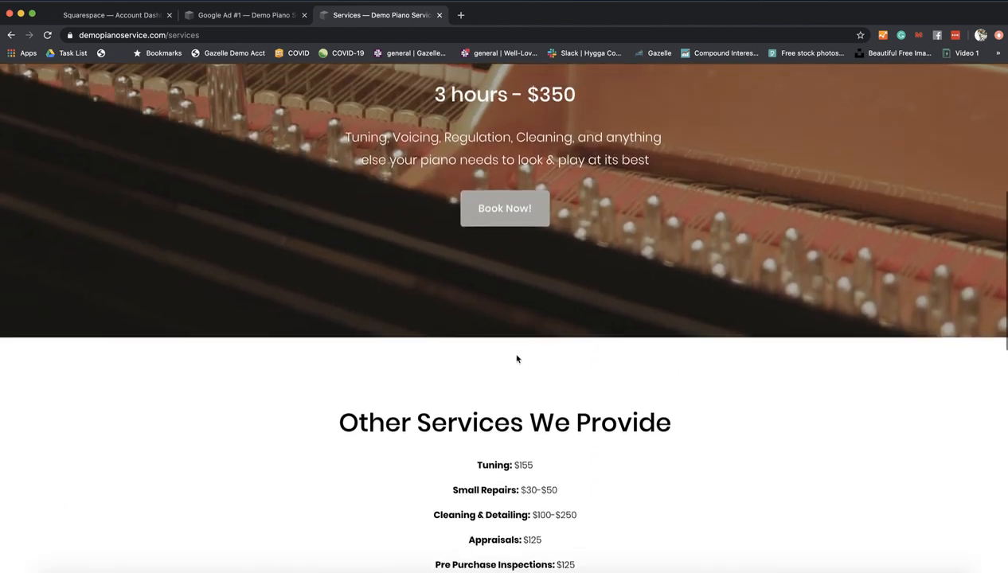
scroll(517, 357, "down", 3)
scroll(514, 383, "up", 10)
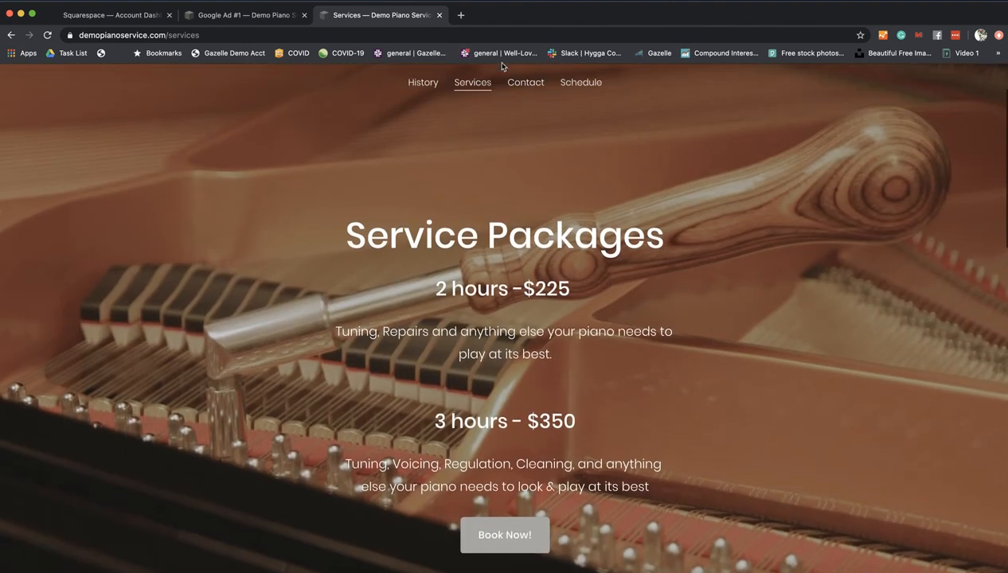
Open the live Schedule page and review its Schedule Online and 5 Star Reviews sections.
left_click(590, 84)
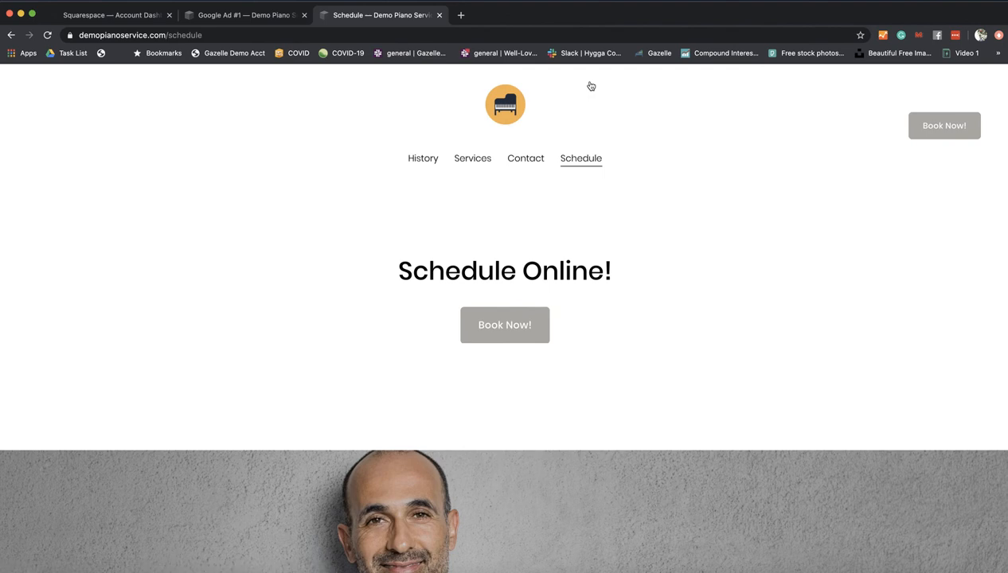
scroll(591, 86, "down", 5)
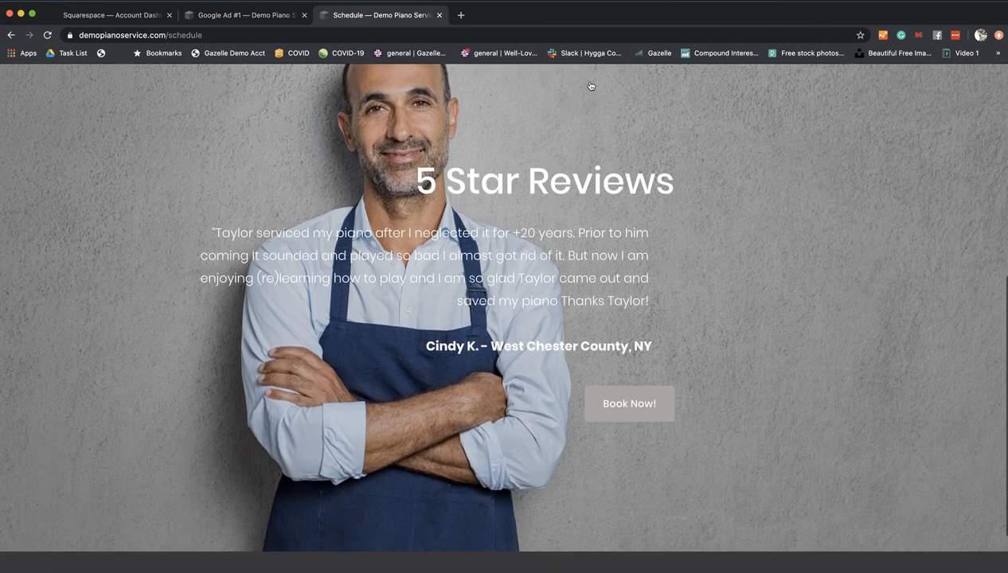
scroll(591, 86, "up", 5)
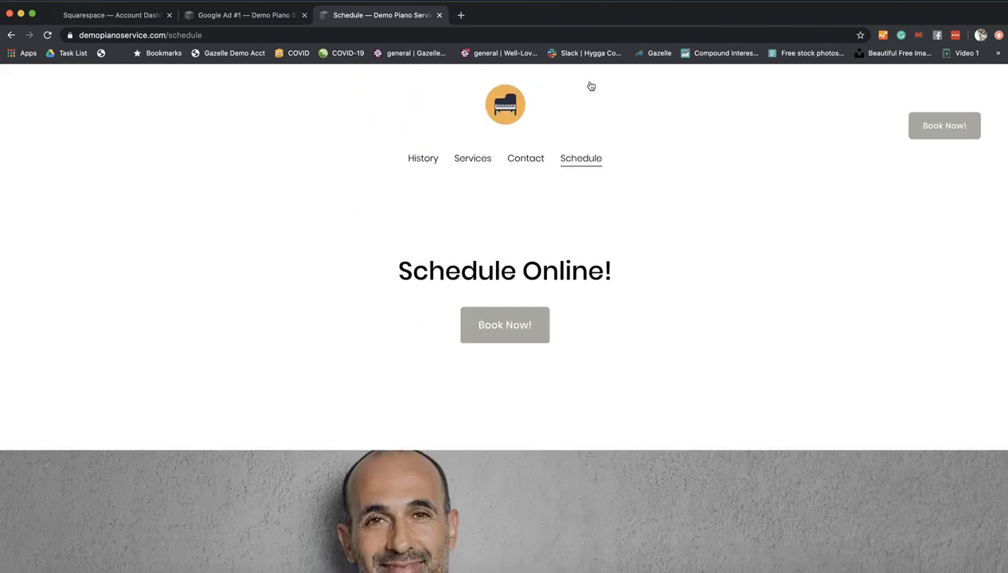